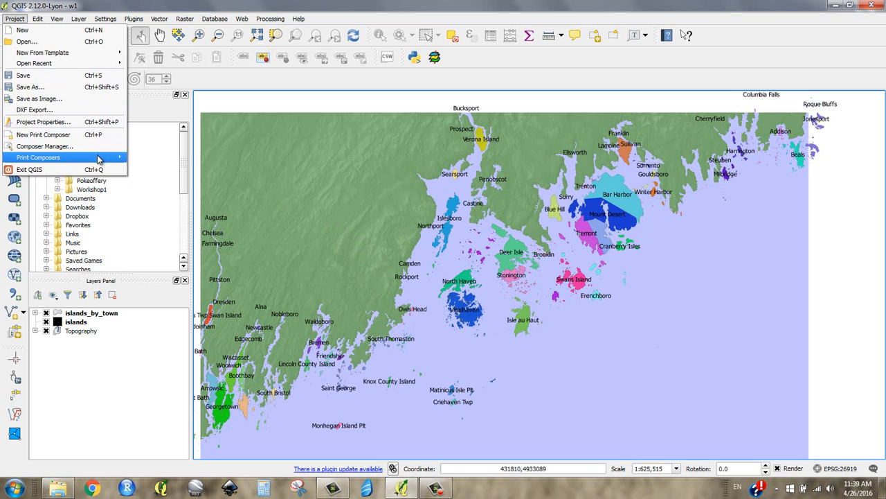
Step: Create a new print composer titled "Maine Islands Map"
click(98, 142)
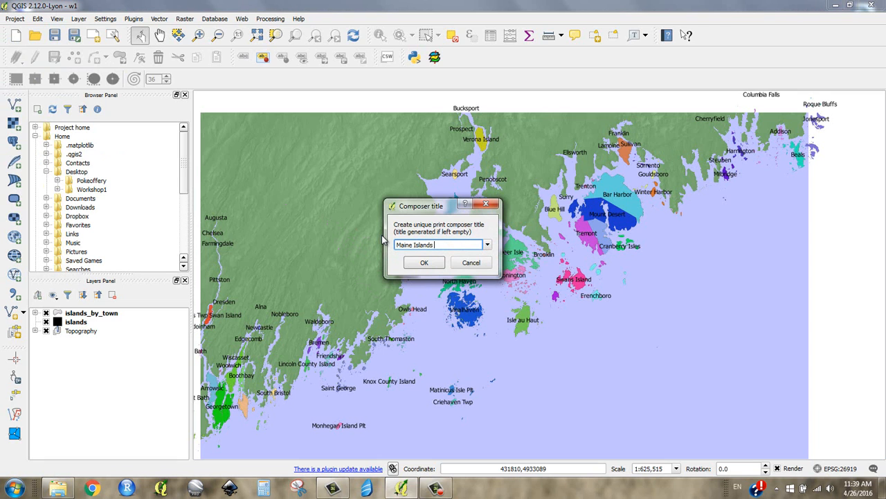
text(Maine Islands Map)
click(423, 262)
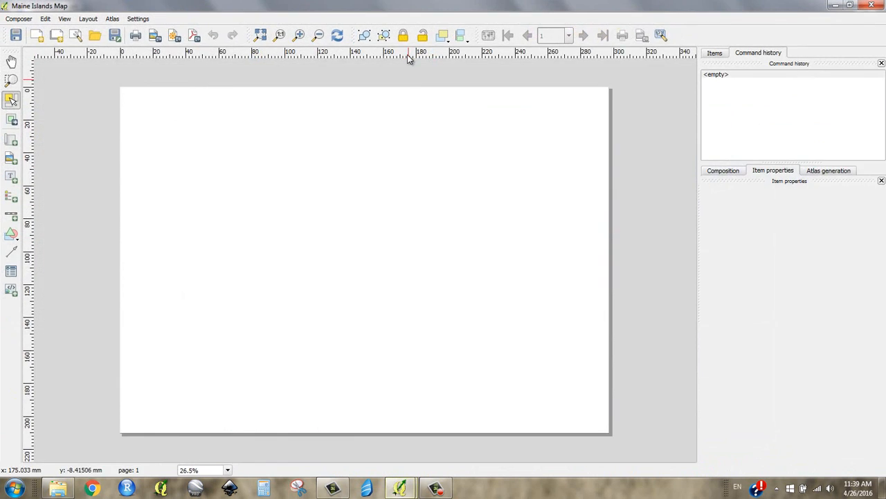
Step: Make the composer window smaller so that it floats over the main map window, with the whole page in view
drag(452, 7, 480, 35)
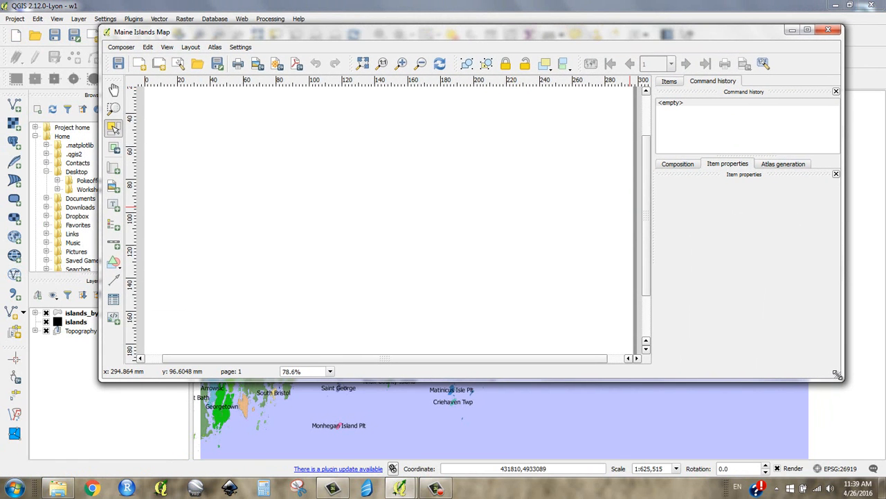
drag(838, 375, 748, 417)
scroll(341, 315, down, 1)
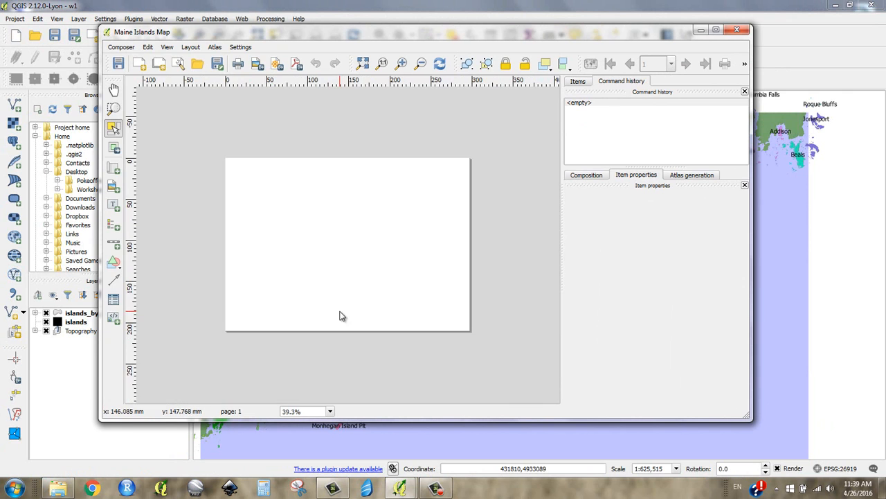
drag(321, 38, 289, 45)
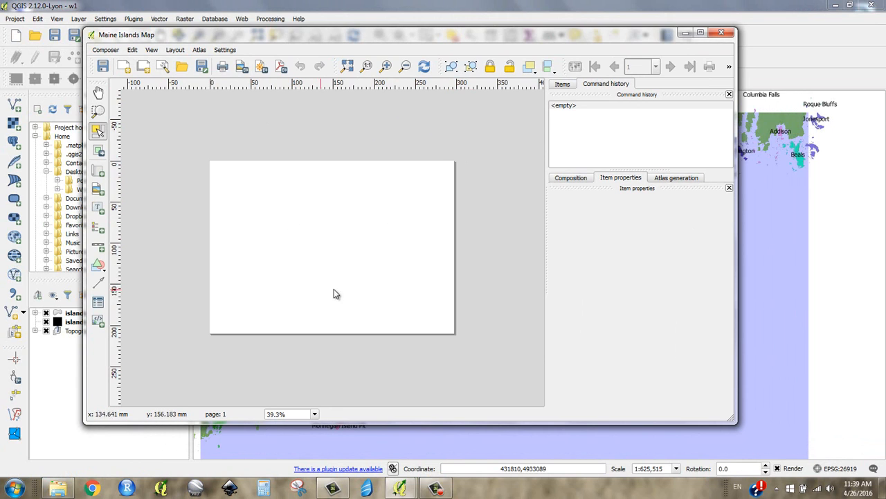
Step: Set the composition's page size to the ANSI A (Letter; 8.5x11 in) preset, with Landscape orientation
click(571, 180)
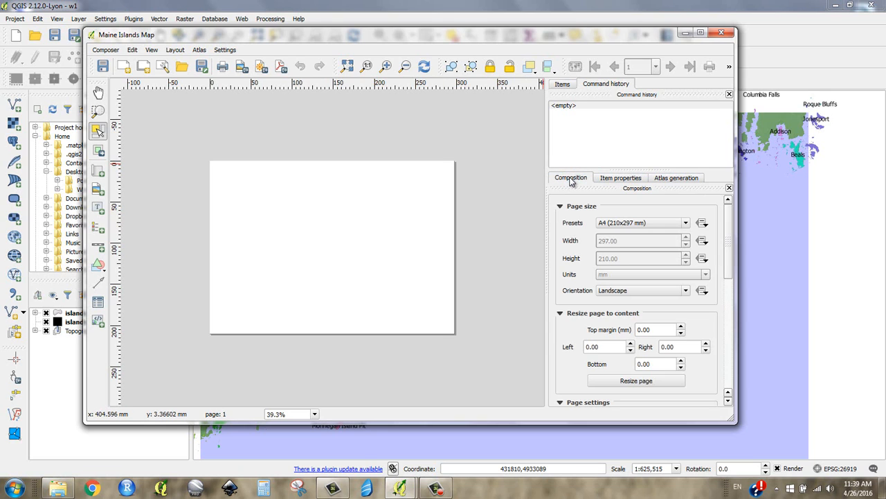
click(623, 225)
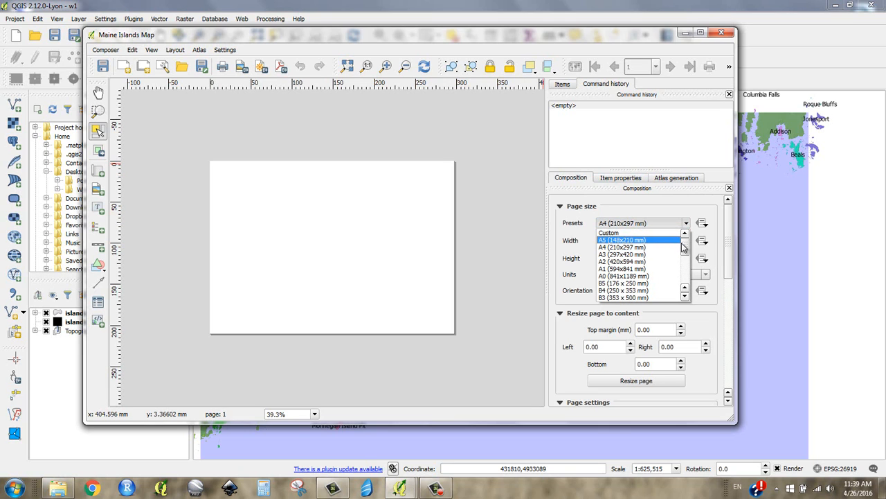
drag(687, 251, 684, 263)
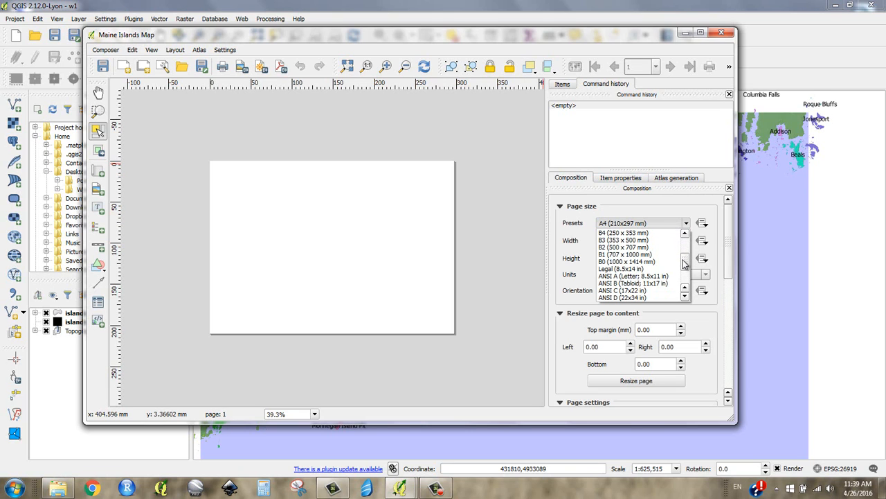
click(636, 277)
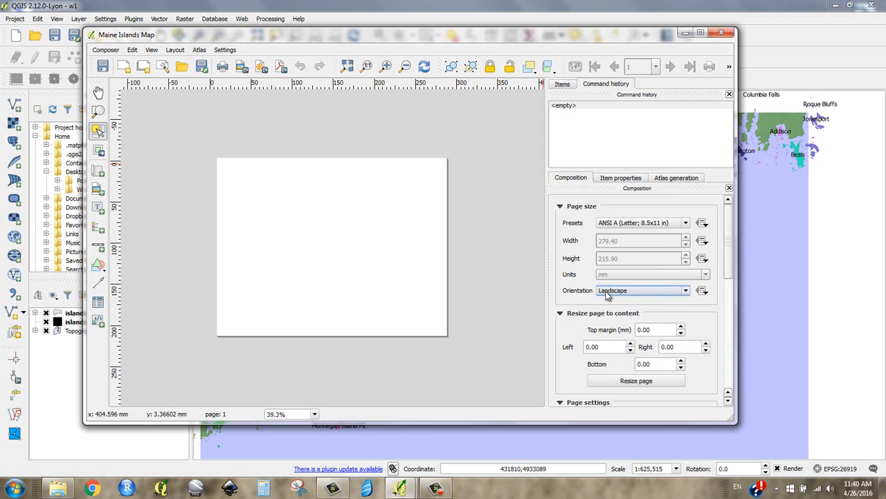
click(607, 295)
click(608, 298)
Step: Add a map about 188 mm wide and 196 mm high over the right two-thirds of the page, leaving a blank strip on its left
drag(554, 36, 589, 66)
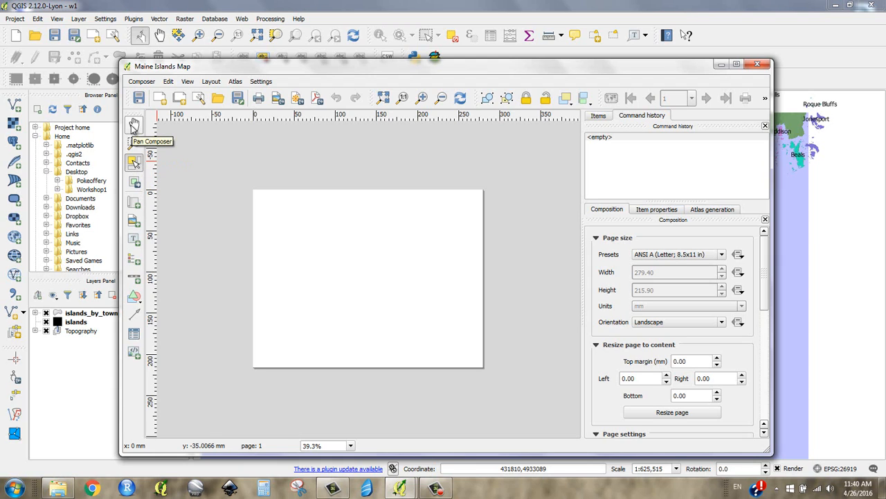
click(134, 205)
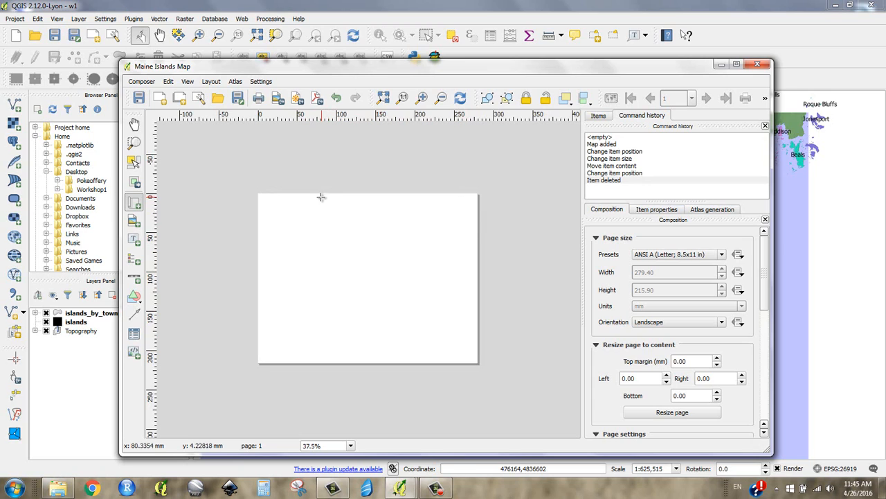
drag(322, 201, 470, 358)
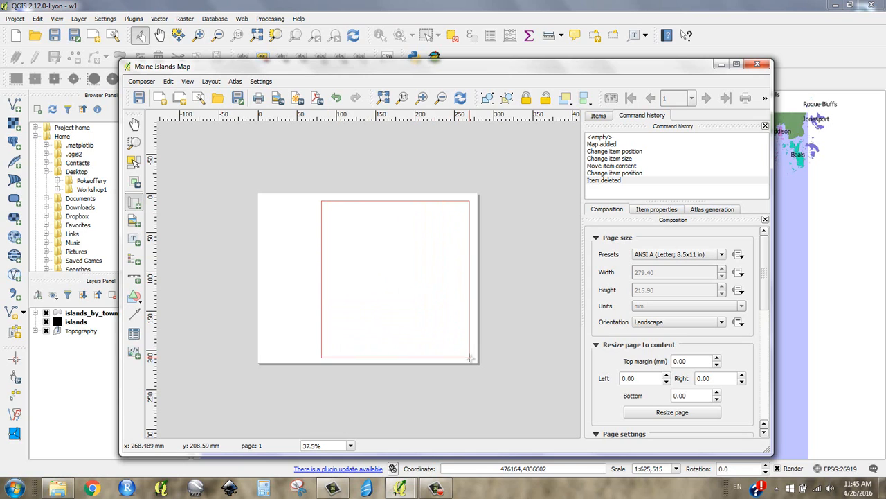
drag(469, 358, 471, 355)
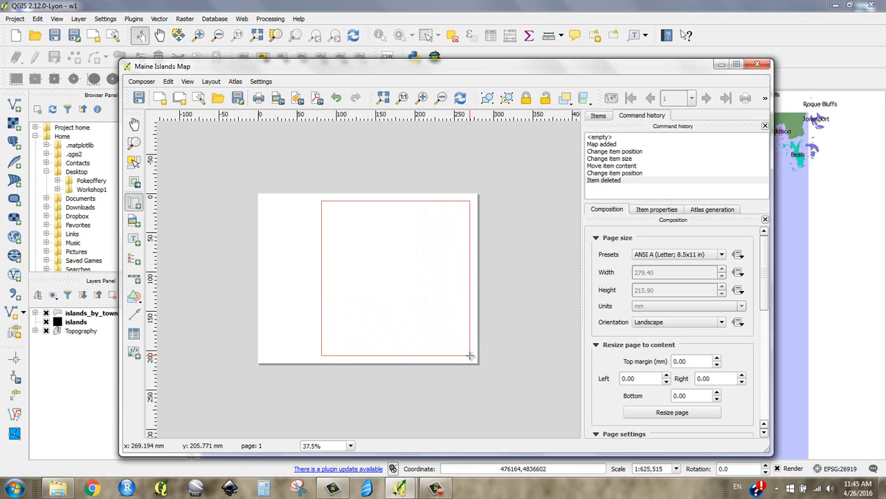
drag(470, 355, 470, 355)
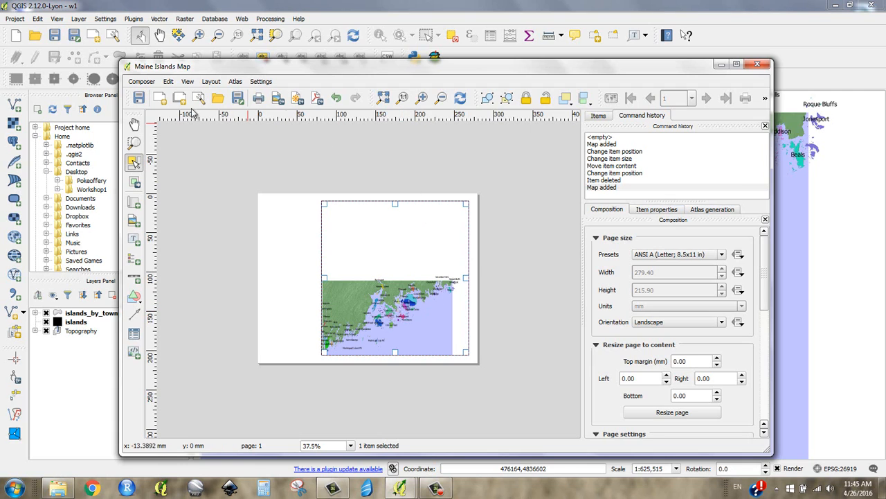
Step: Examine the new map up close and across the whole page using the composer's Zoom and Pan tools
click(134, 144)
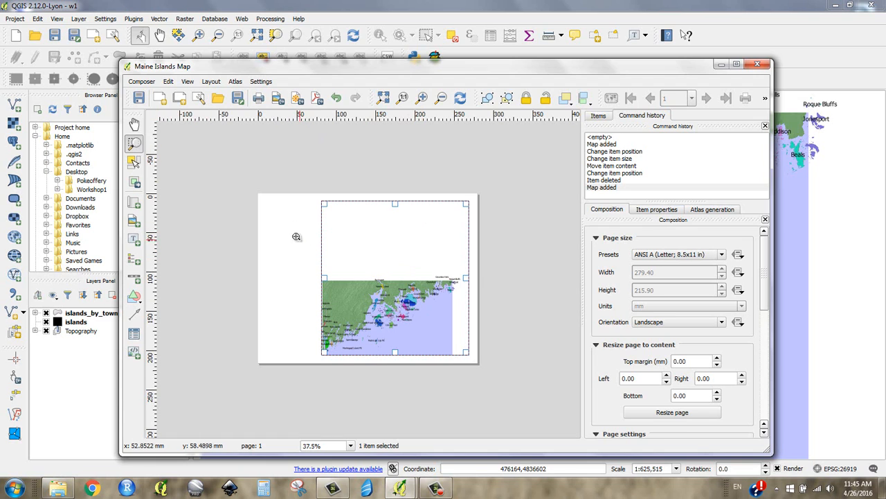
drag(288, 220, 469, 356)
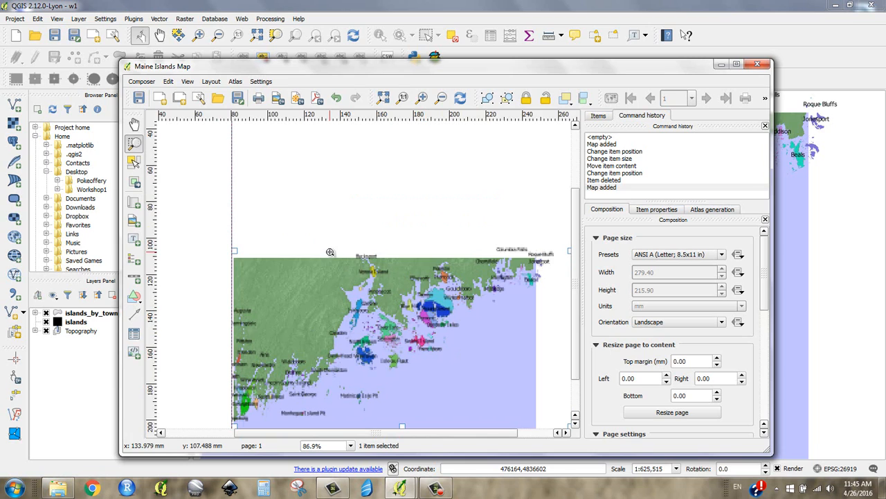
scroll(331, 253, down, 1)
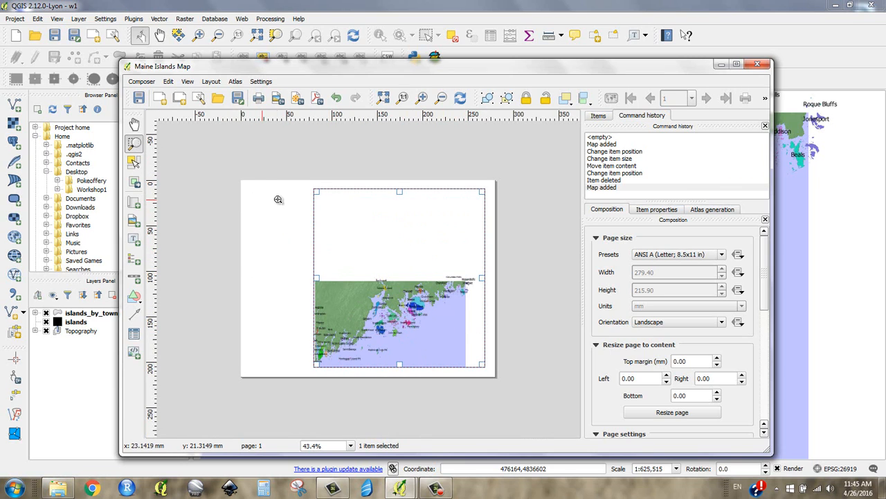
click(135, 126)
scroll(339, 269, up, 1)
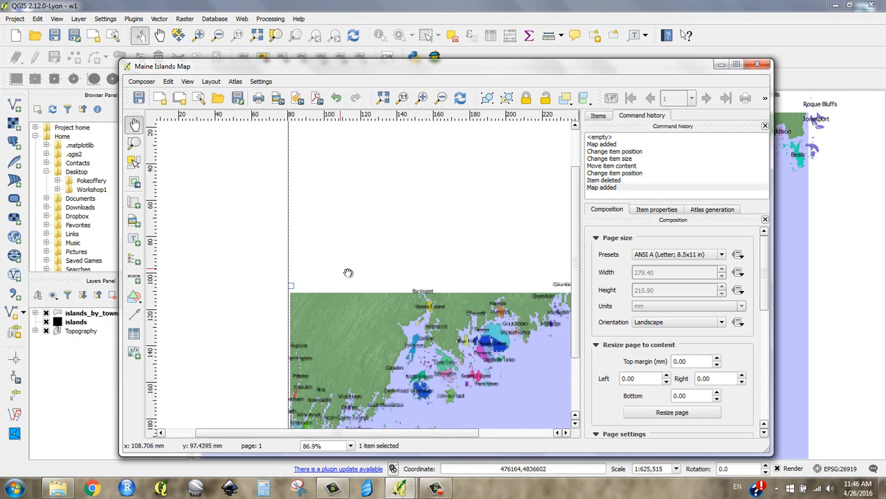
drag(348, 272, 385, 274)
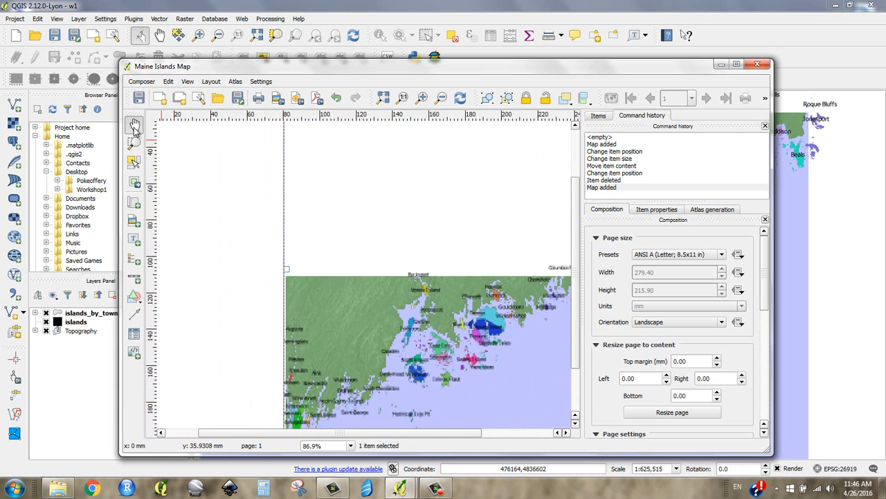
Step: Nudge the map frame slightly on the page, and move its content up and right to centre the coastline in the frame
click(134, 166)
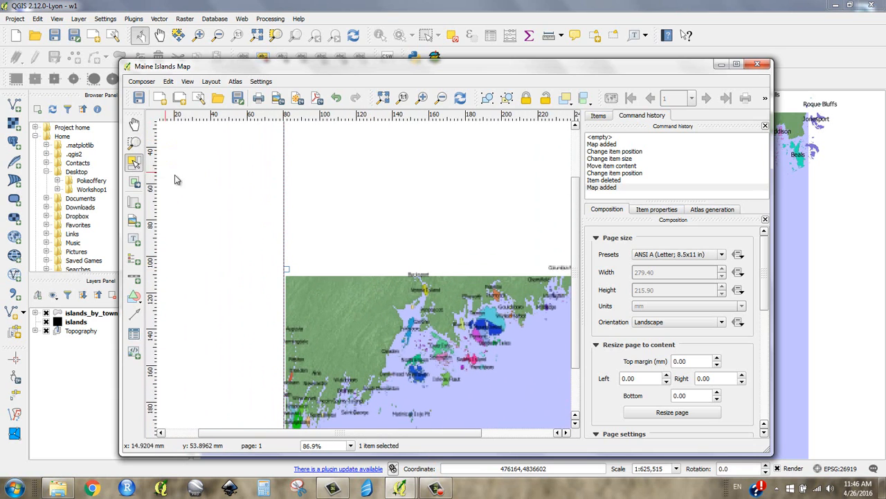
scroll(222, 187, down, 1)
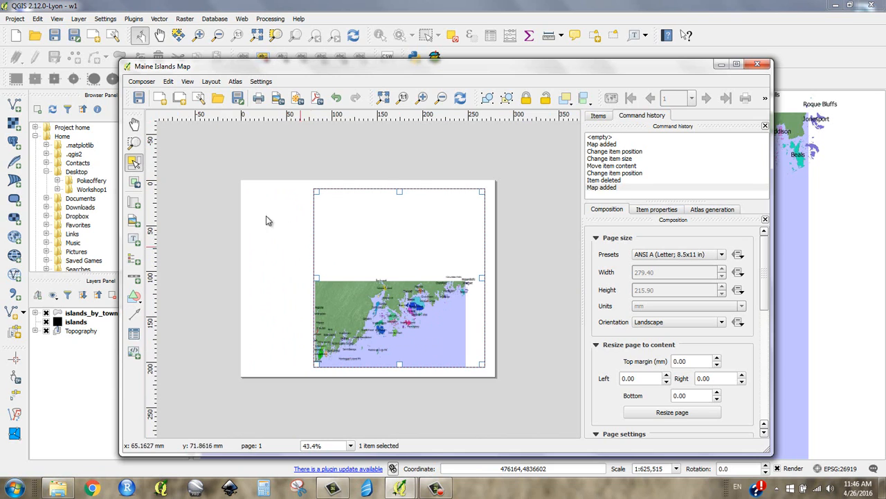
drag(368, 262, 369, 262)
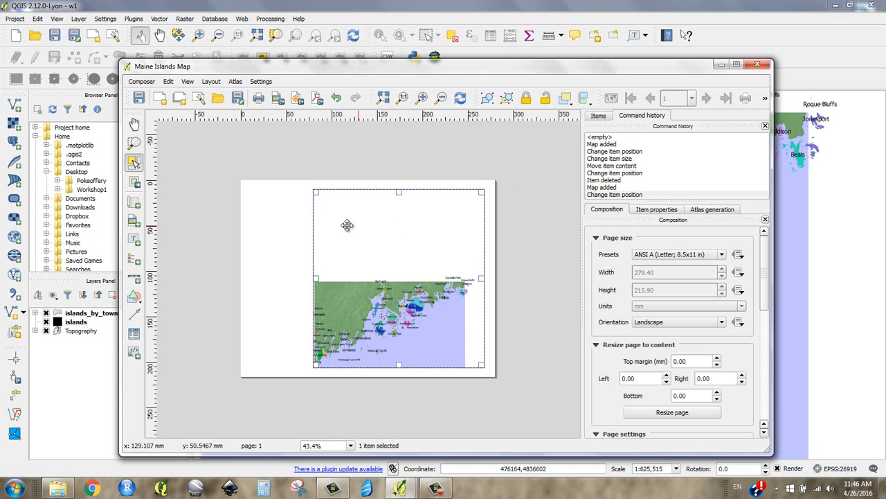
click(136, 184)
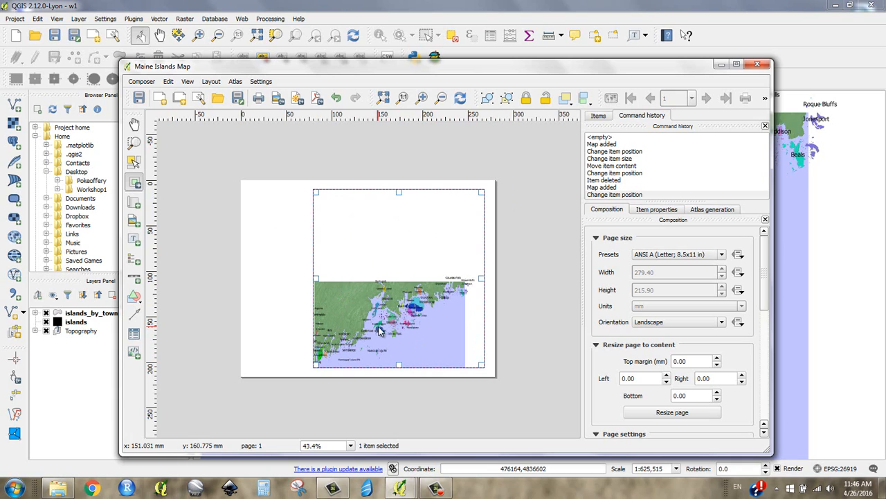
drag(380, 330, 400, 290)
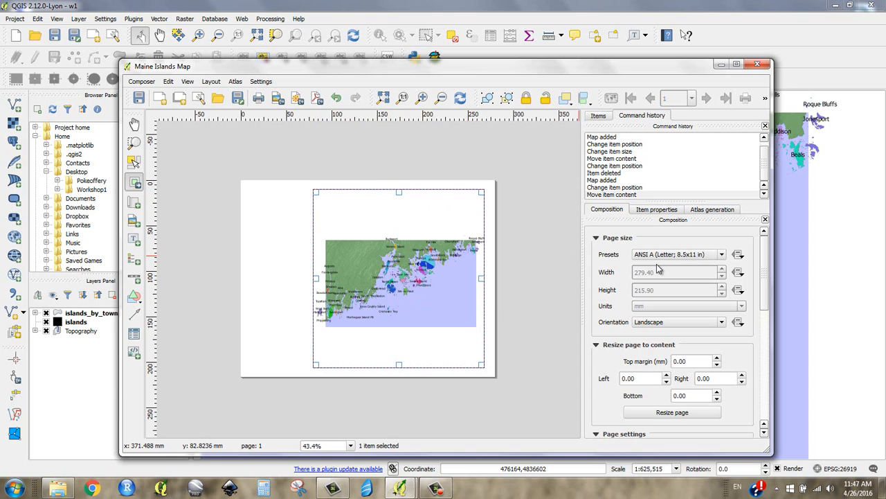
Step: Set the map item's scale to 800000 in its main properties
click(658, 210)
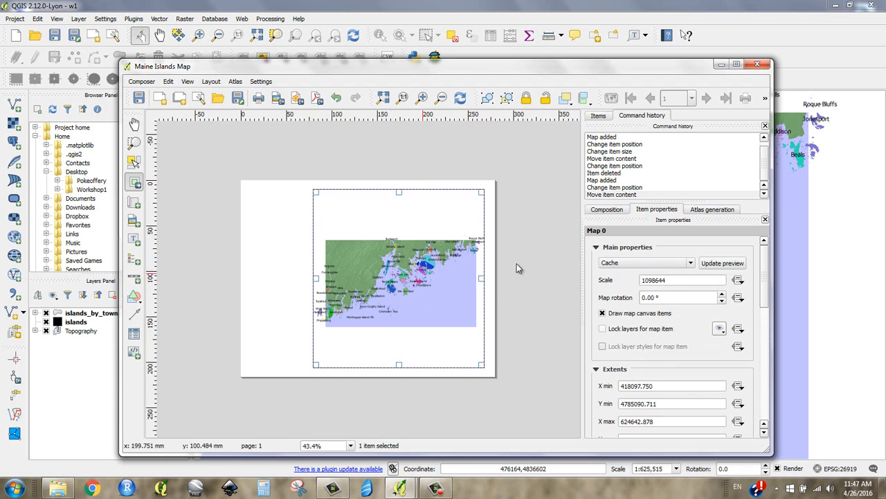
drag(694, 282, 640, 287)
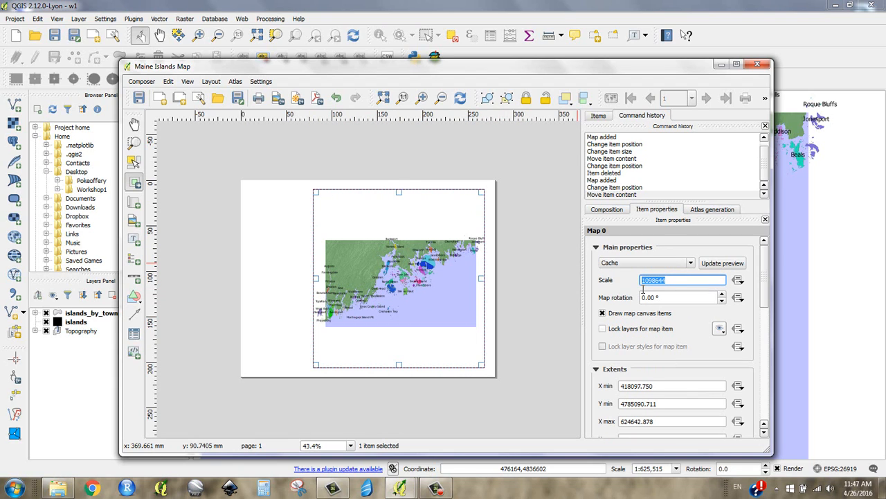
drag(643, 289, 669, 286)
double_click(669, 279)
click(672, 280)
drag(687, 280, 645, 281)
text(800000)
key(Return)
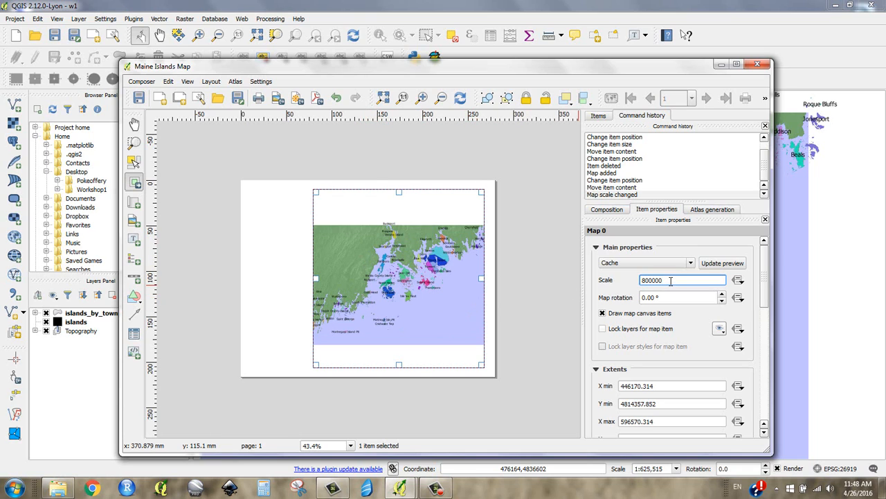
Step: Set the map scale to 500000, shift the content left within the frame to fit the islands, and deselect the map
double_click(651, 280)
text(5)
key(Return)
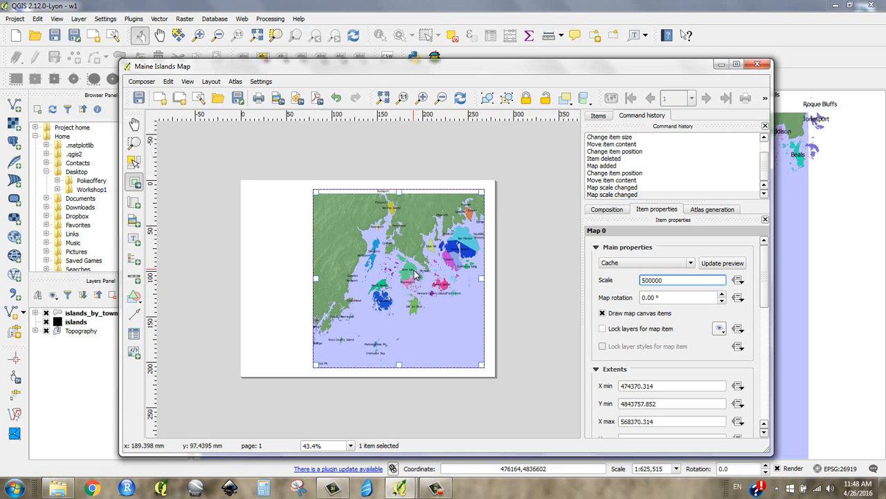
mouse_move(423, 274)
mouse_down()
mouse_move(405, 269)
mouse_move(409, 290)
mouse_move(405, 275)
mouse_up()
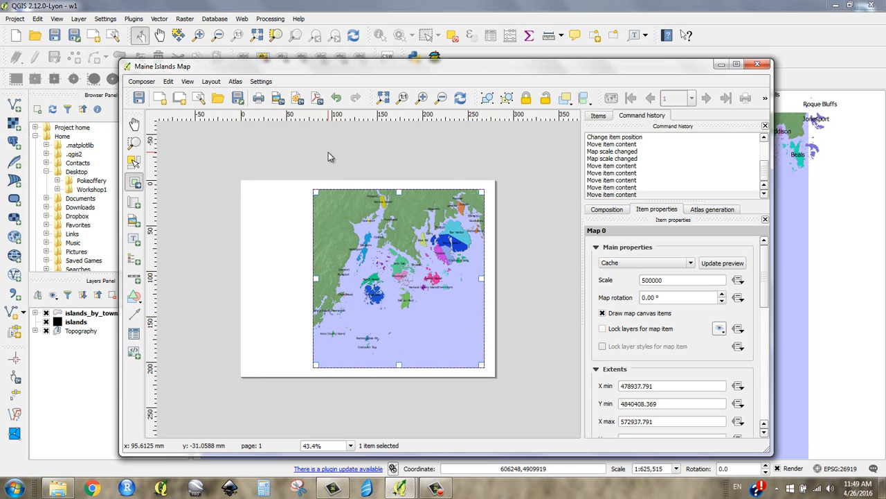
click(134, 162)
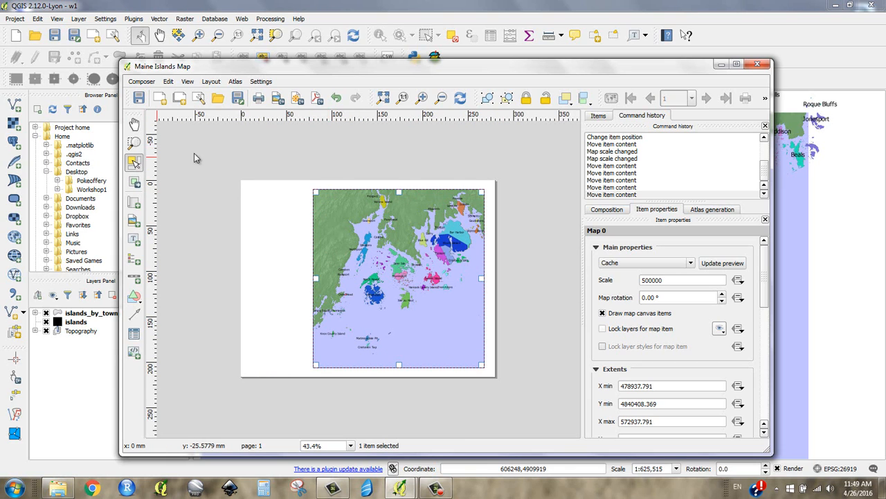
click(280, 148)
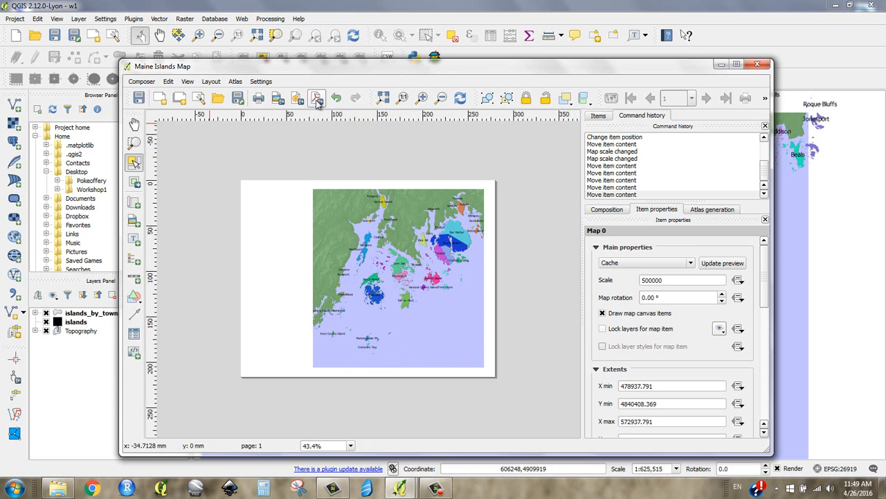
Step: Examine the islands and town labels on the composed map at 100% zoom
click(136, 142)
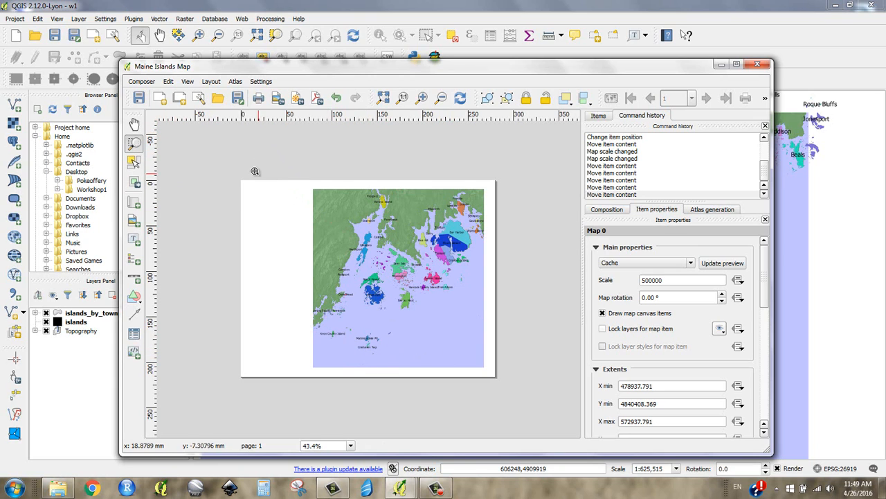
drag(255, 171, 505, 402)
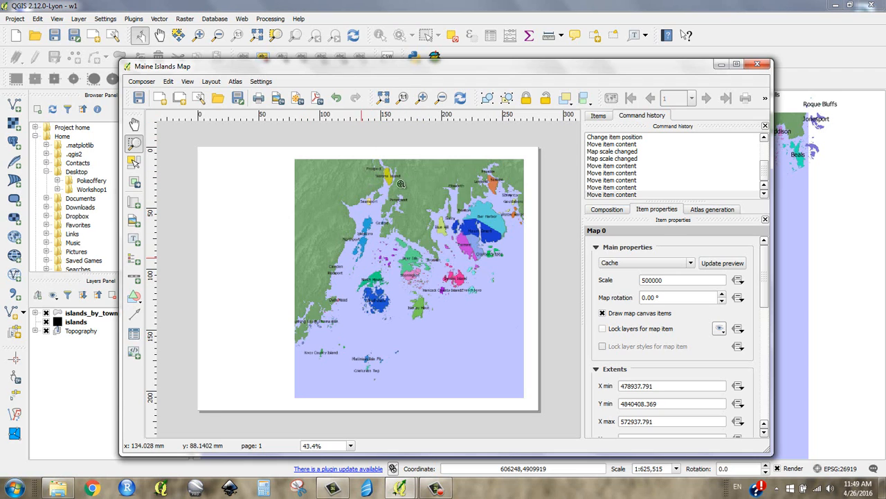
click(402, 100)
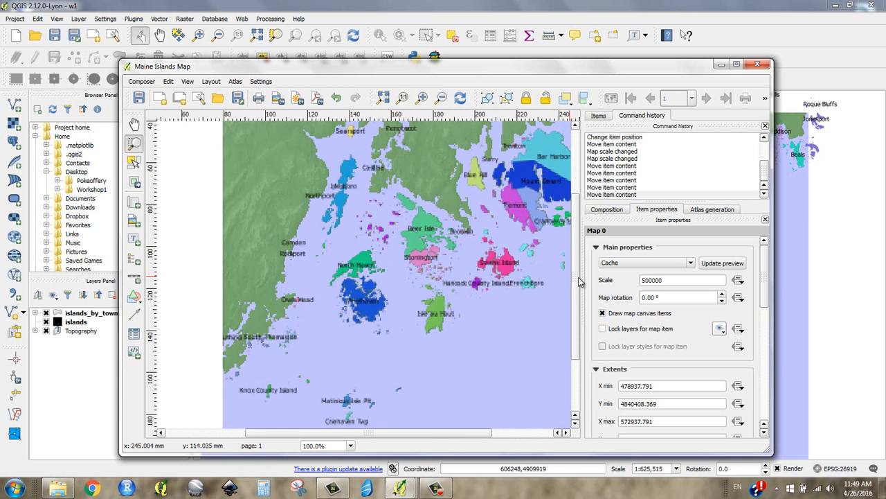
scroll(574, 266, up, 1)
scroll(573, 266, up, 2)
drag(575, 252, 575, 265)
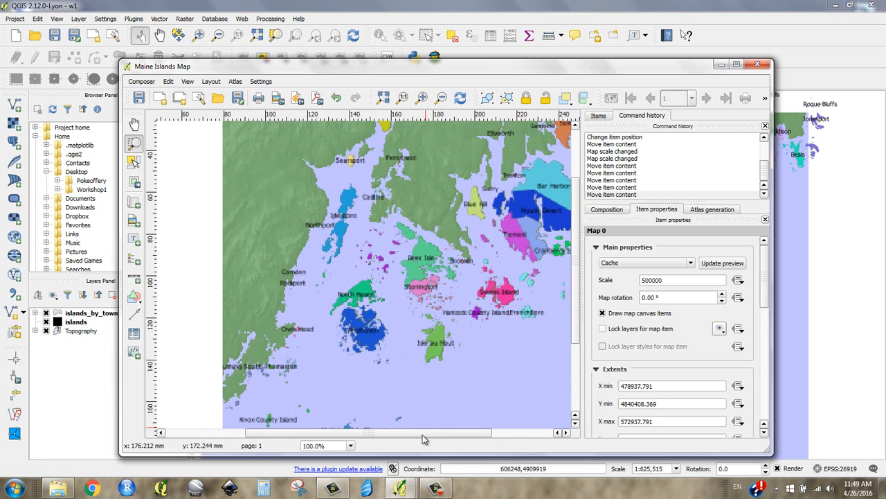
Step: Refresh the composition preview and look over the islands and town labels from the northern to the southern part of the map
mouse_move(424, 438)
mouse_down()
mouse_move(461, 438)
mouse_move(438, 440)
mouse_up()
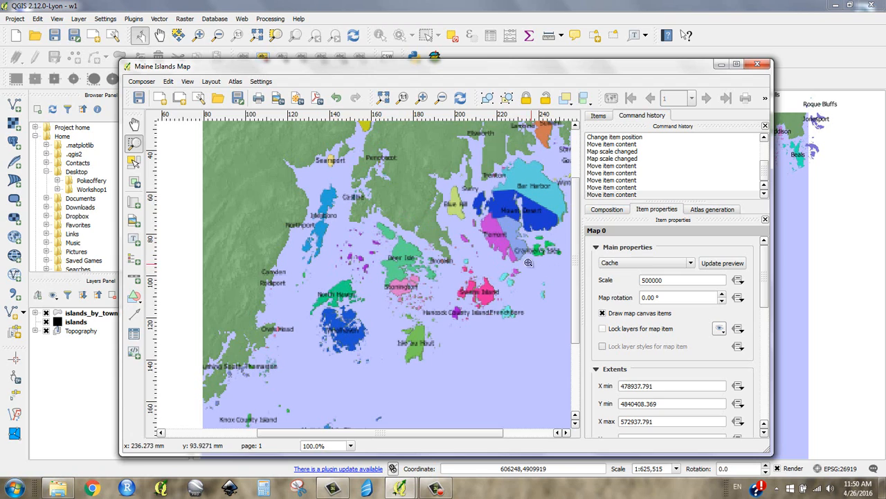
click(461, 101)
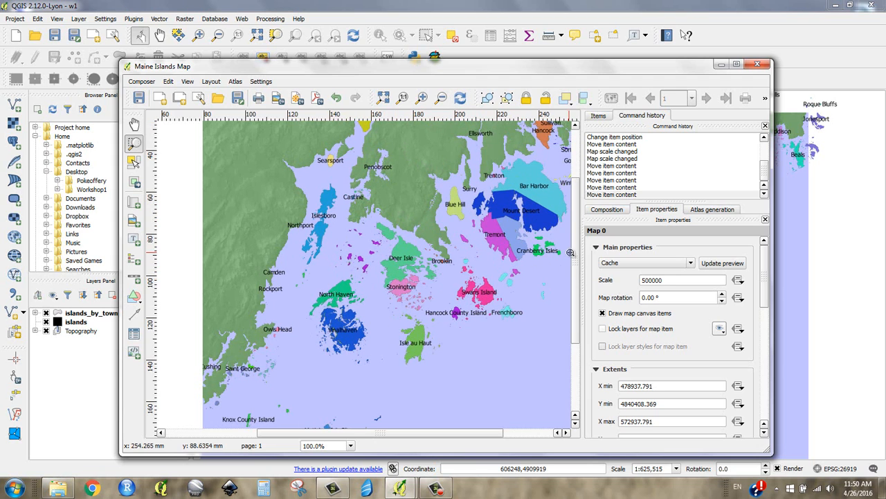
scroll(574, 255, up, 3)
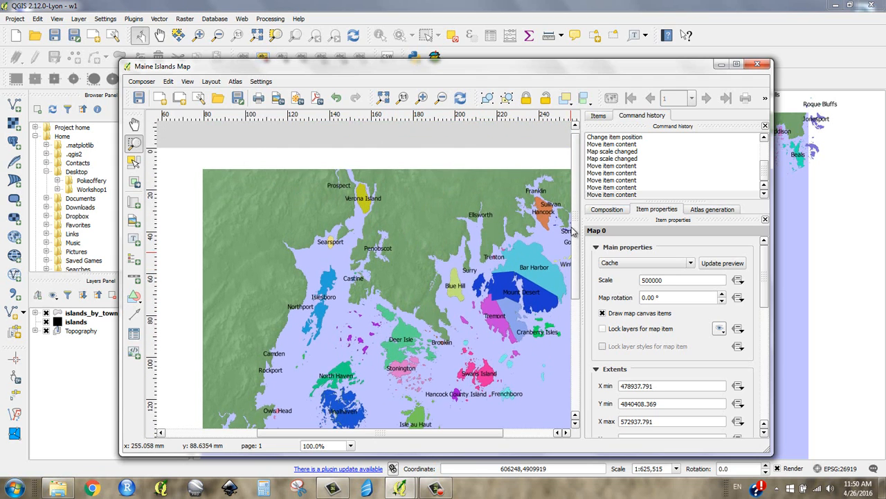
scroll(581, 284, down, 4)
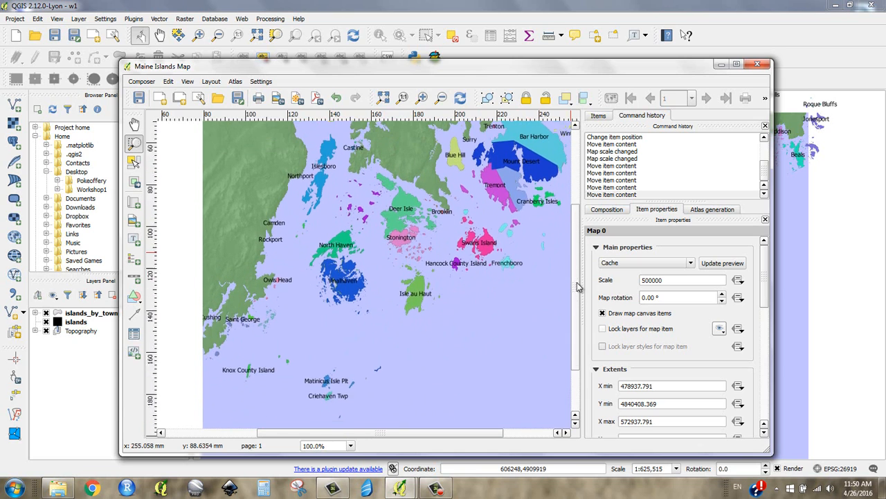
scroll(345, 287, down, 1)
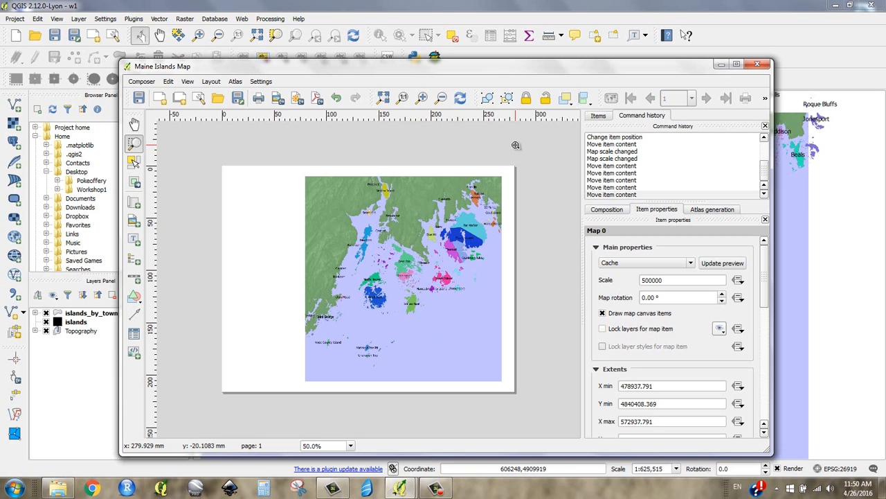
Step: Add a scale bar to the page and place it over the open water in the map's lower-right corner
click(134, 283)
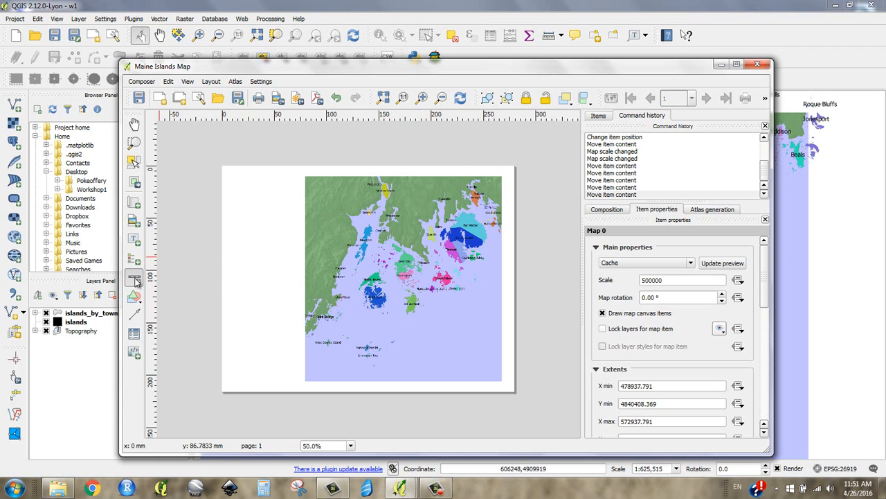
click(441, 361)
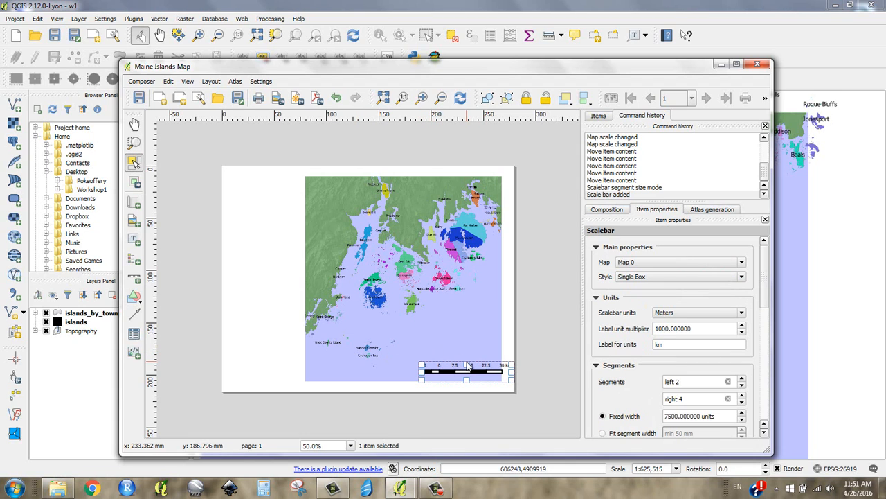
drag(485, 373, 463, 365)
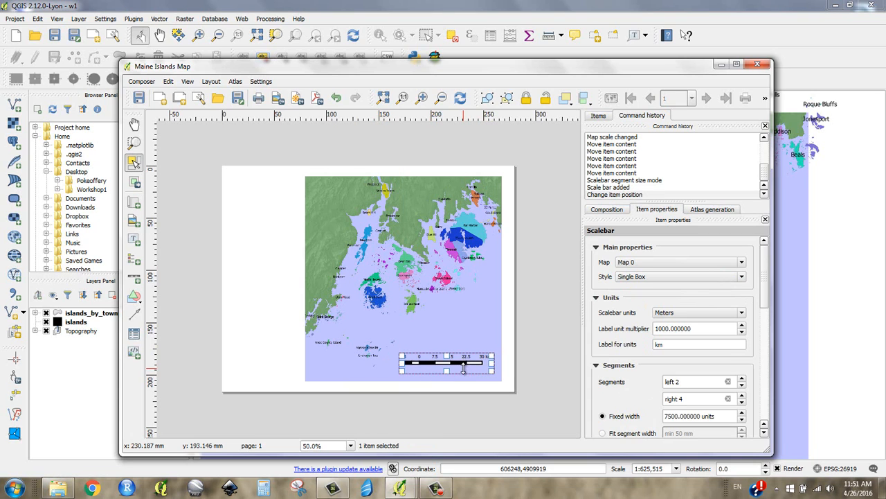
scroll(463, 368, up, 1)
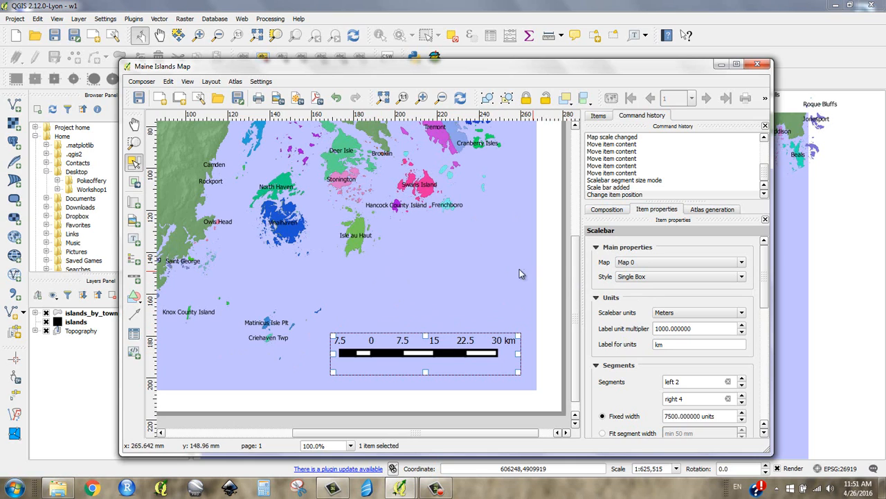
Step: Check the scale of the map item and reselect the scale bar
click(439, 262)
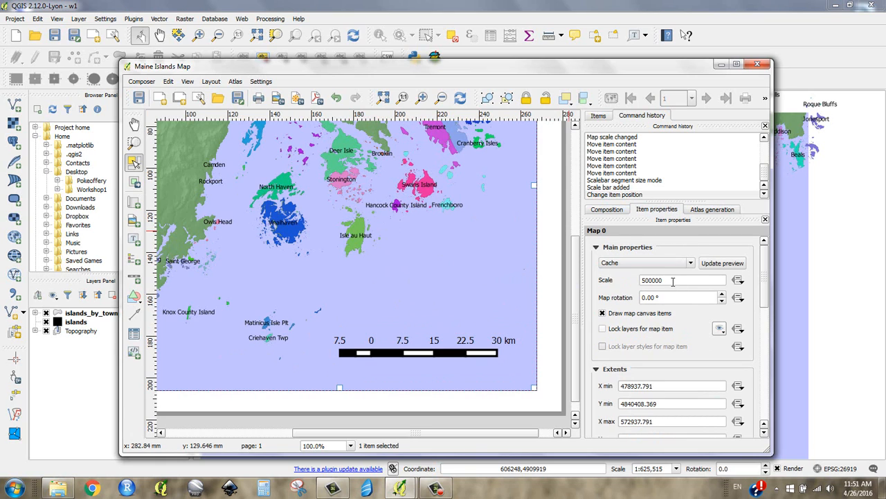
drag(673, 282, 645, 281)
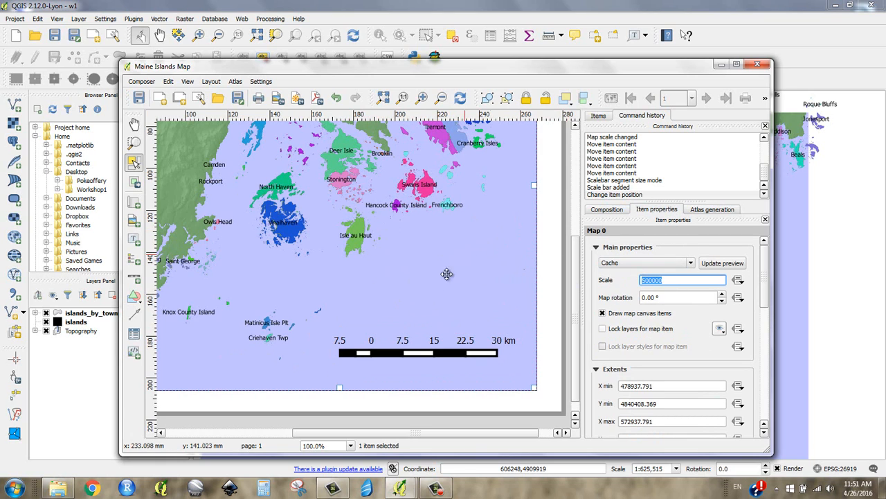
drag(676, 280, 645, 280)
click(409, 352)
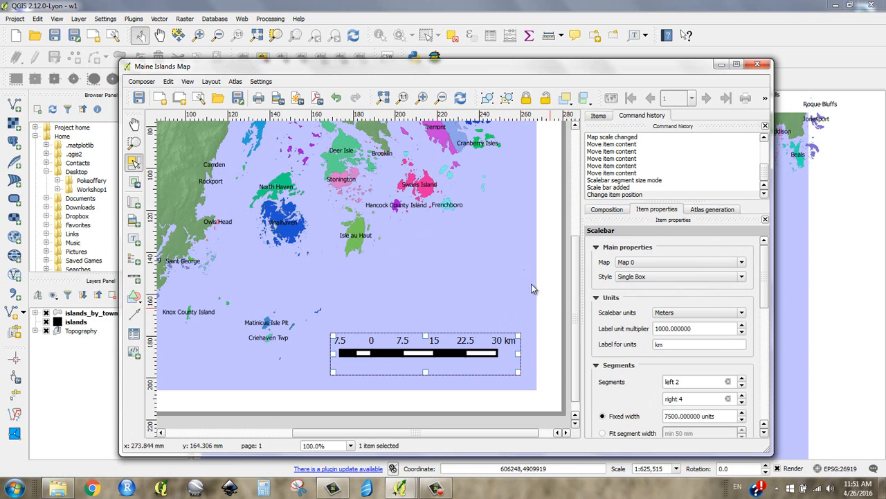
scroll(553, 284, down, 1)
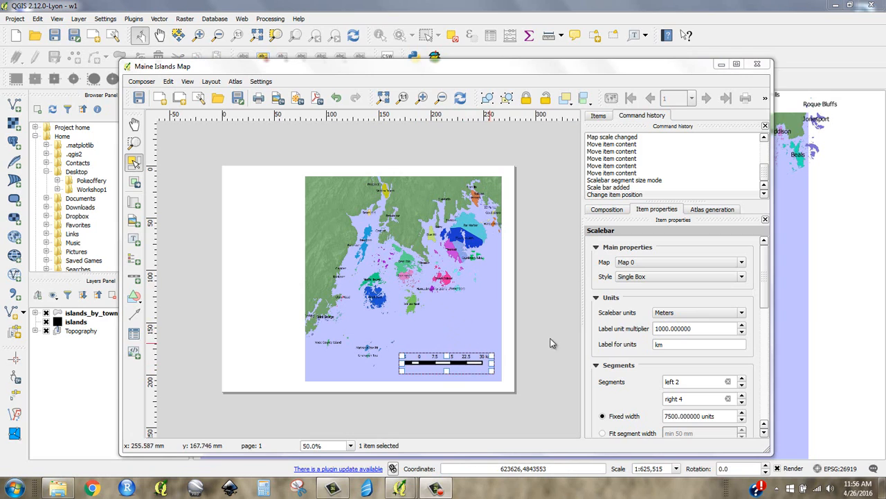
Step: Set the scale bar's units to Feet and its number of left segments to 0
click(704, 314)
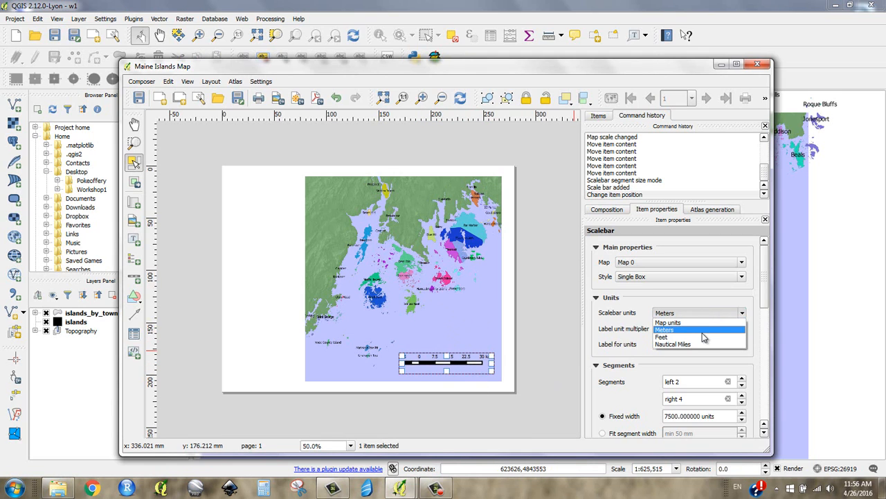
click(703, 338)
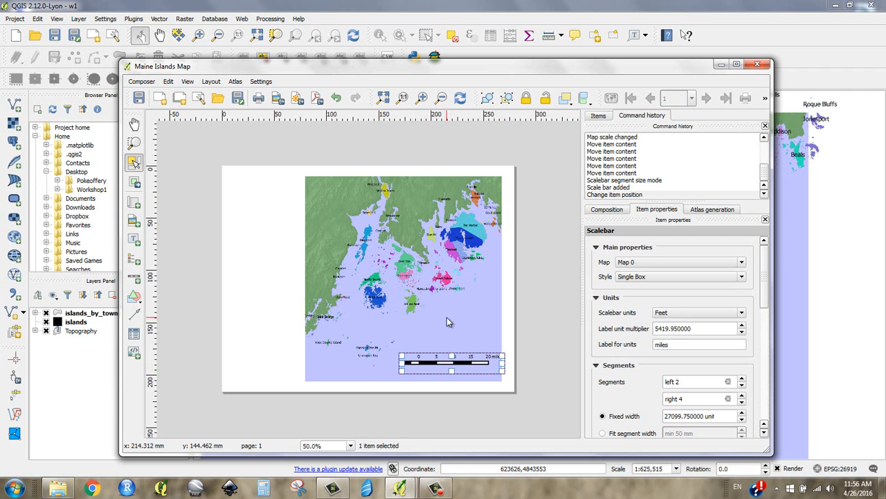
click(134, 125)
scroll(462, 380, up, 1)
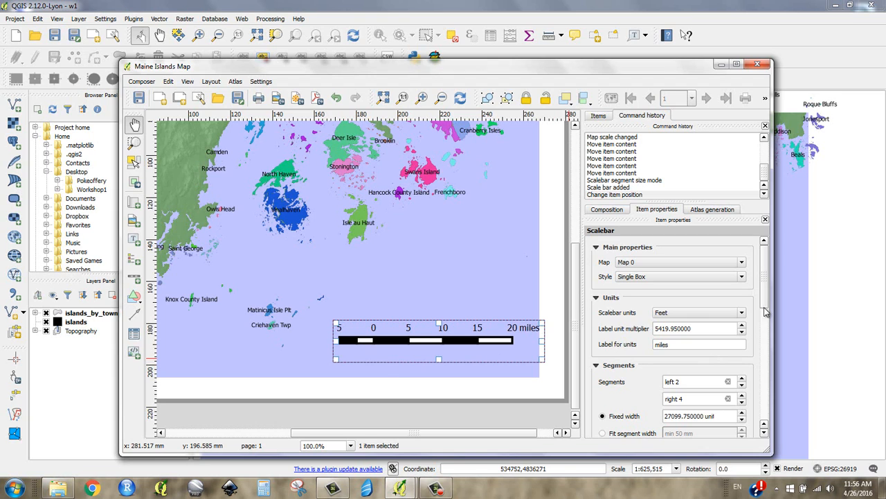
drag(766, 311, 767, 326)
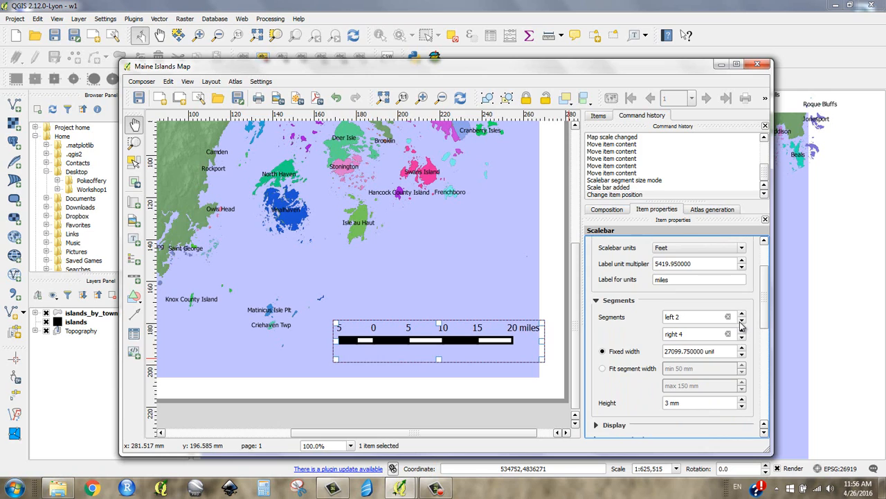
click(741, 321)
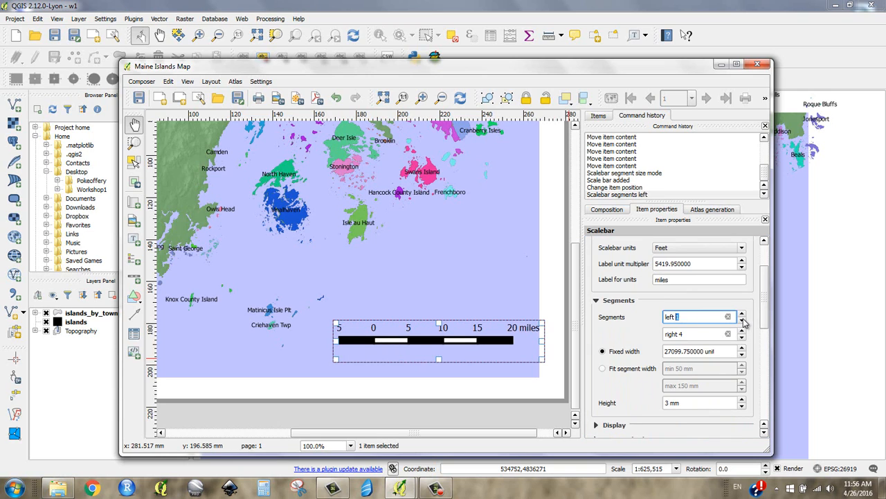
click(742, 320)
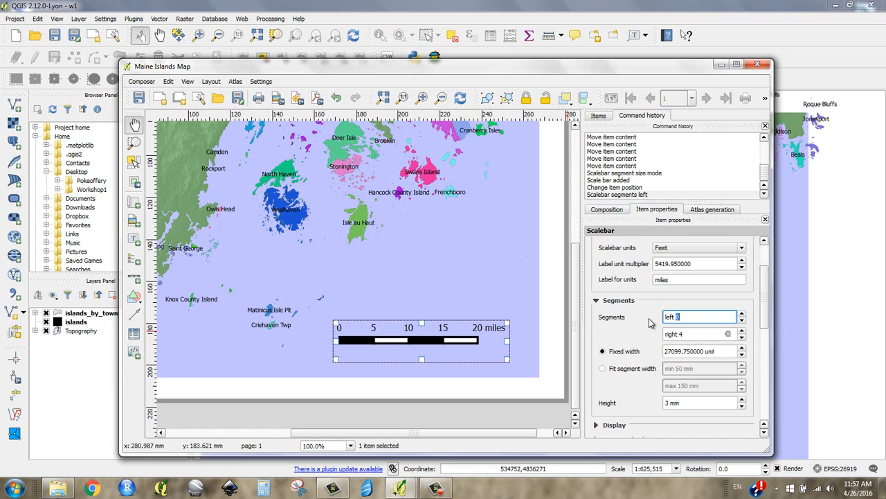
Step: Try the Line Ticks Middle style on the scale bar and settle on Line Ticks Up
click(767, 311)
scroll(767, 294, up, 1)
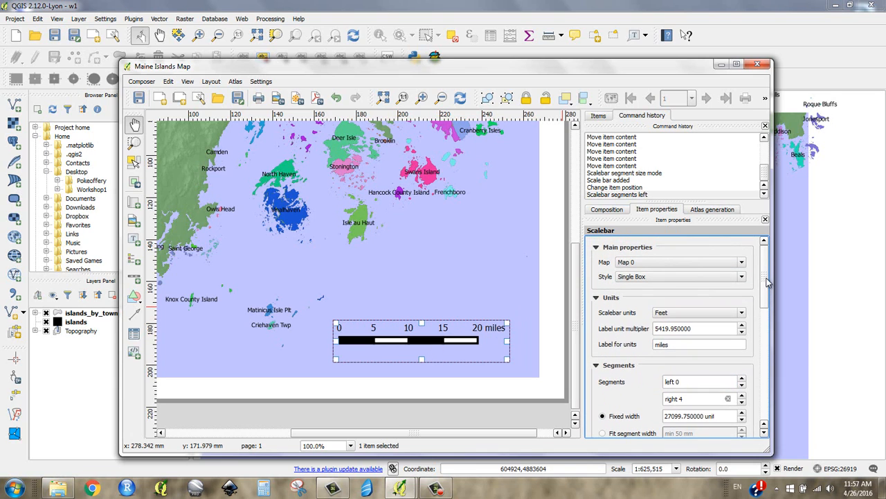
click(678, 277)
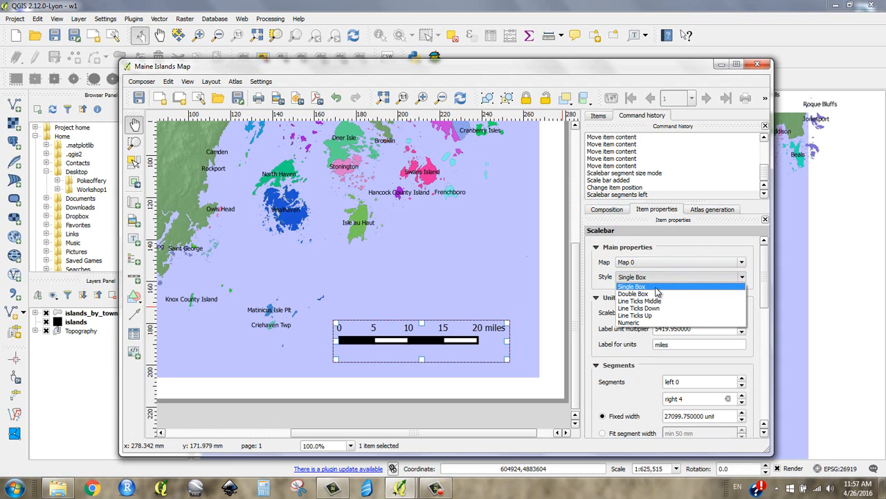
click(667, 302)
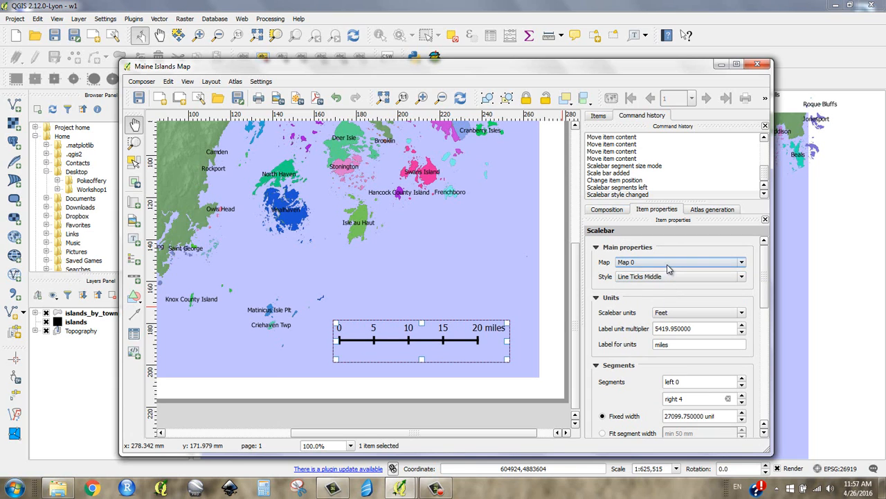
click(666, 277)
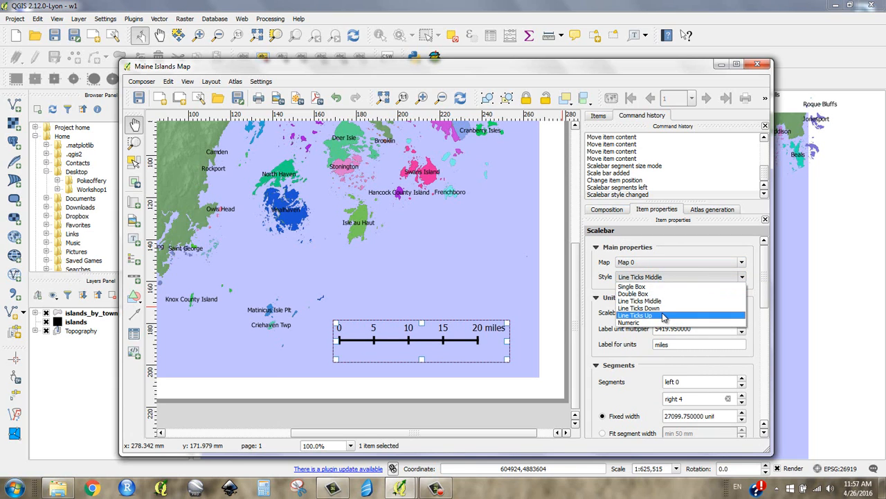
click(663, 315)
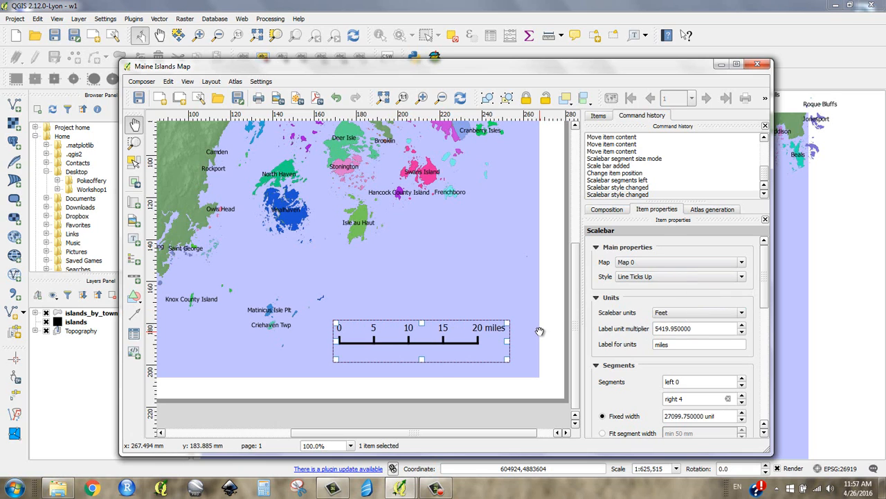
Step: Move the scale bar closer to the map's lower-right corner and deselect it
scroll(539, 331, down, 1)
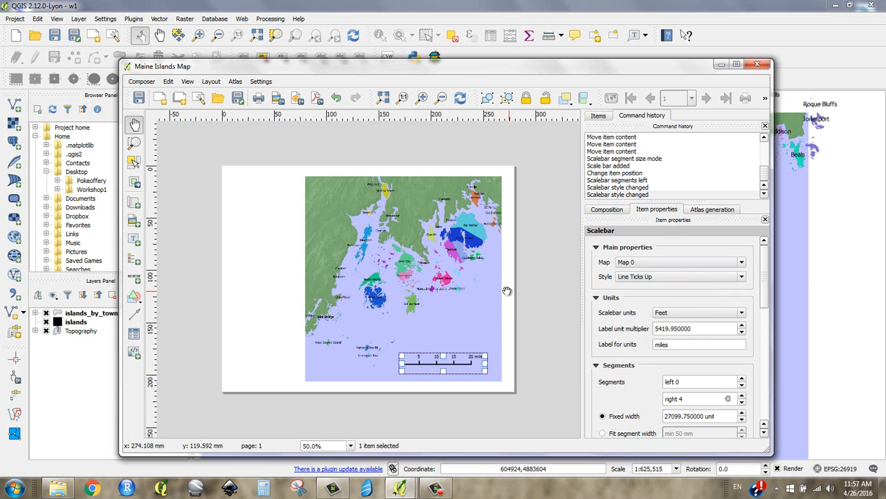
click(549, 251)
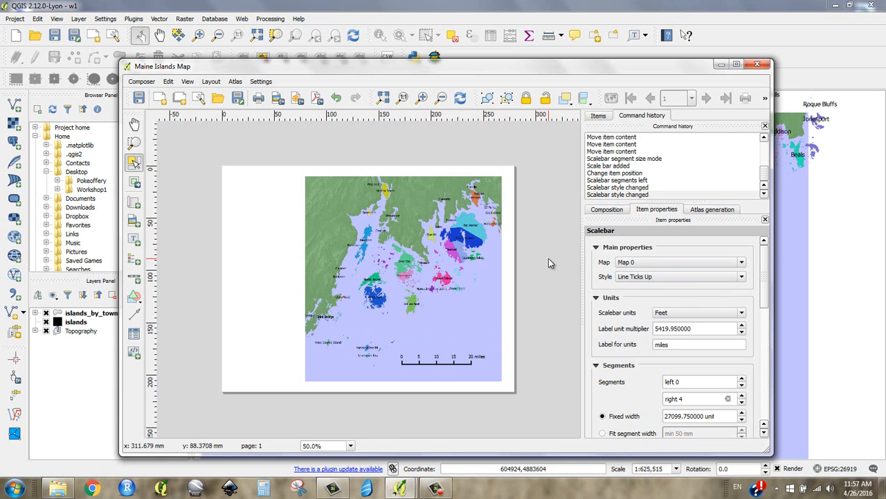
click(453, 363)
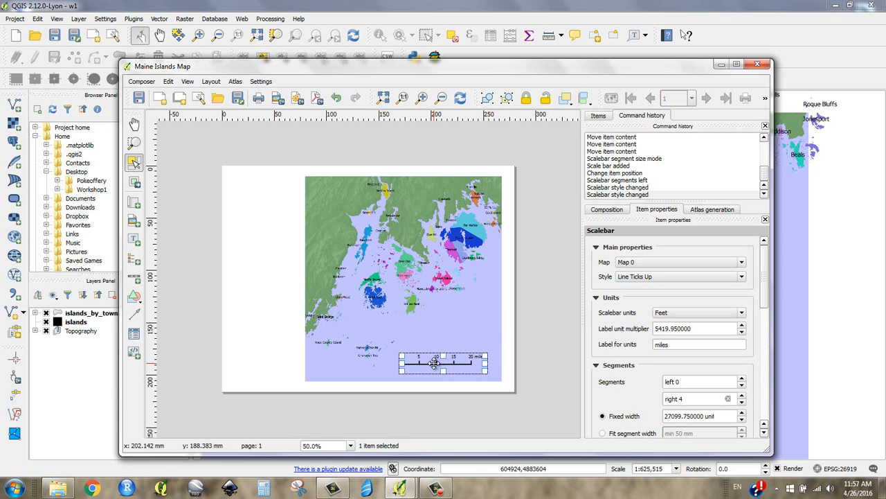
drag(435, 364, 449, 371)
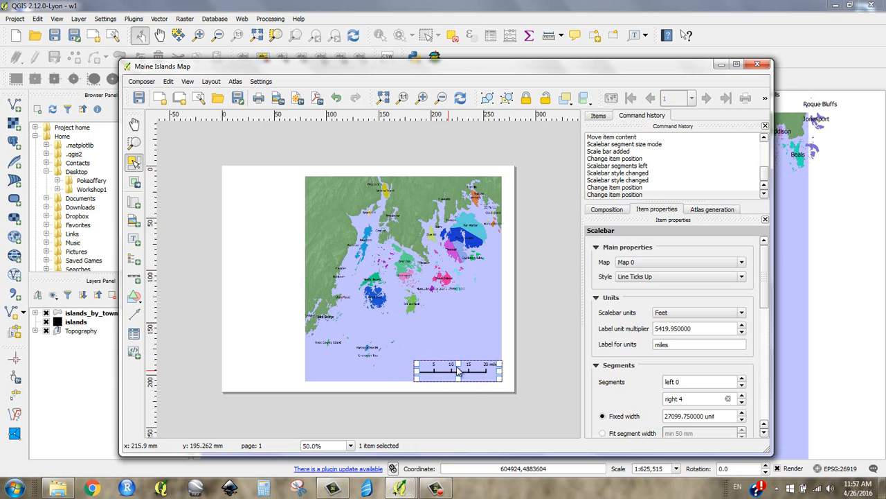
click(544, 342)
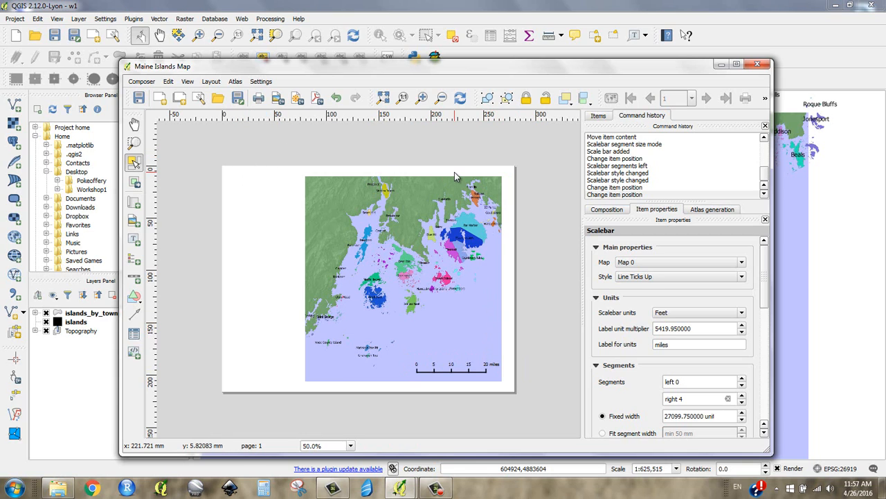
Step: Add a tall label frame in the blank area left of the map, fitting its upper edge to the map's and slightly extending its lower-right corner
click(135, 242)
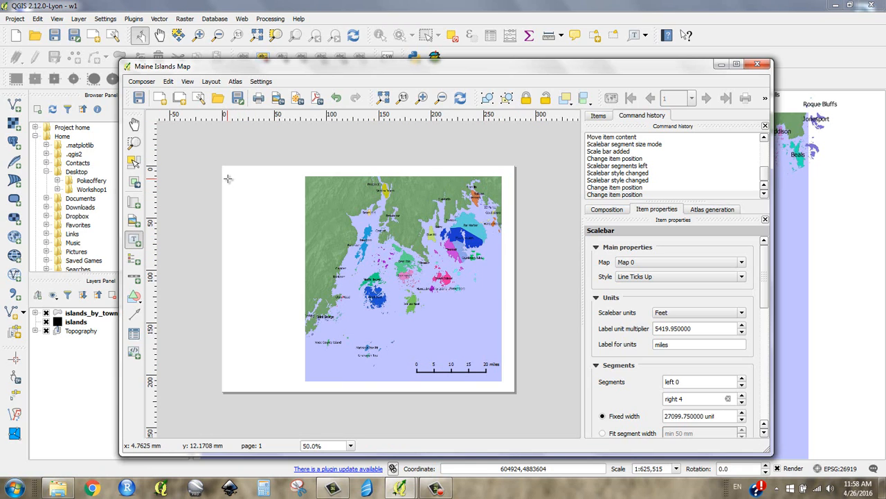
drag(230, 174, 297, 310)
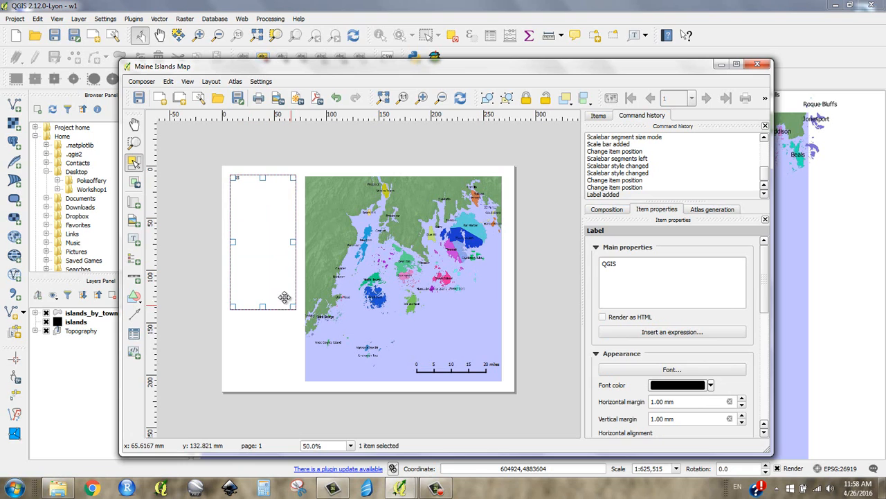
drag(262, 178, 262, 181)
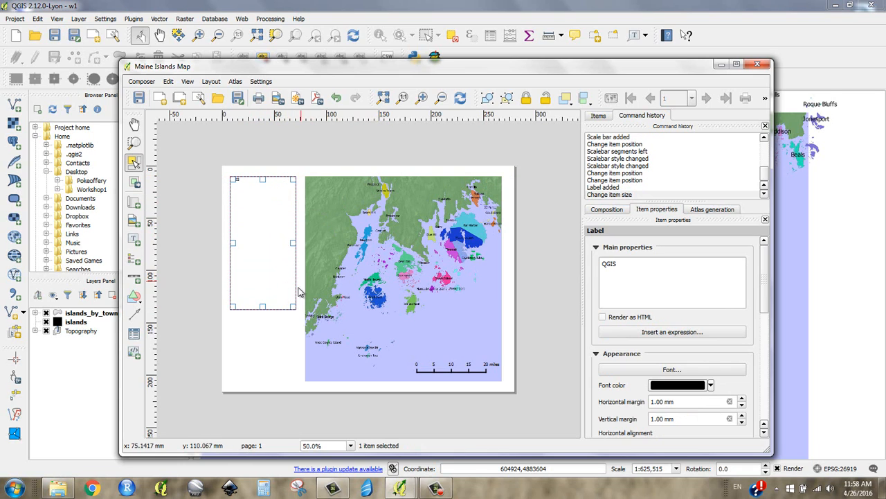
drag(291, 307, 298, 310)
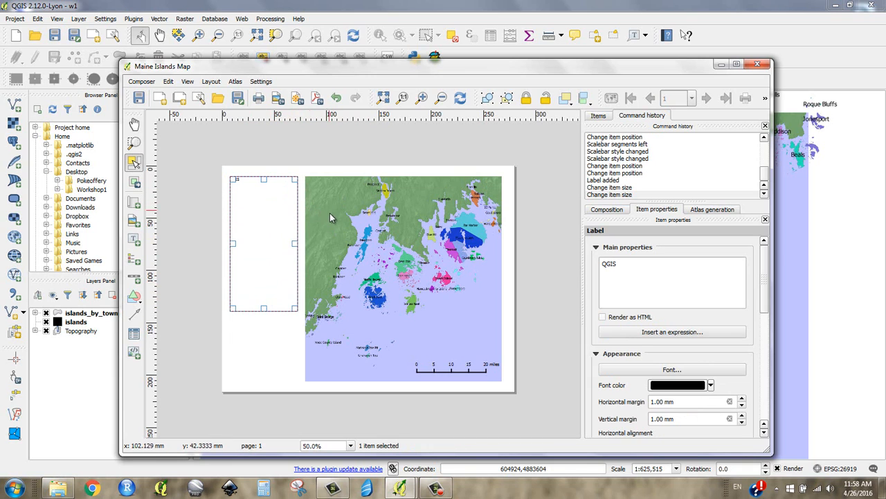
Step: Replace the label's default text with "Maine Islands Map"
click(669, 265)
drag(625, 265, 593, 266)
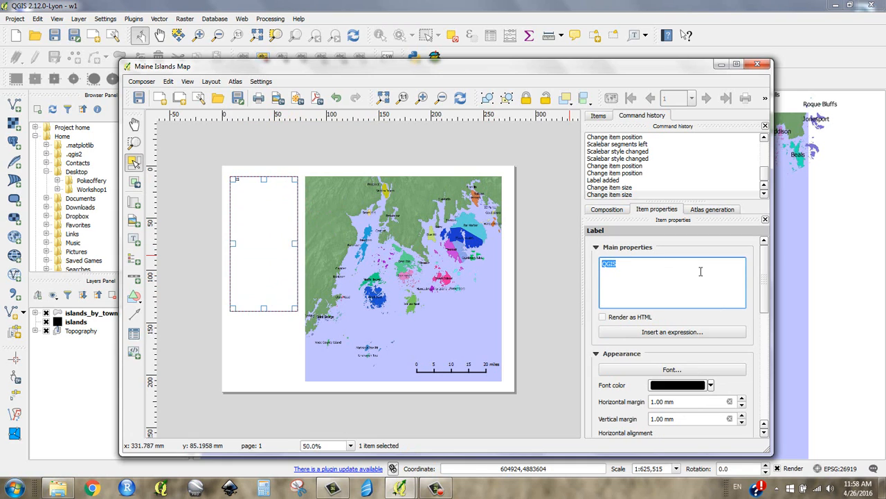
text(Maine Islands Map)
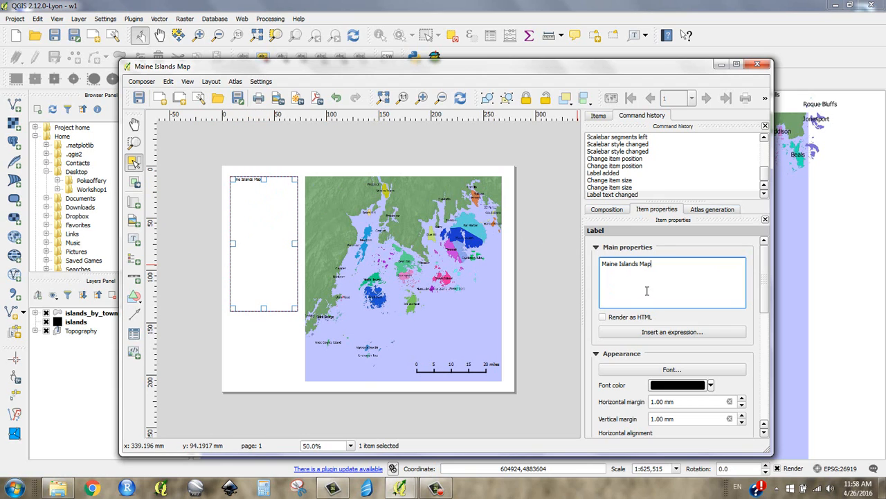
Step: Set the title label's font size to 18
click(766, 284)
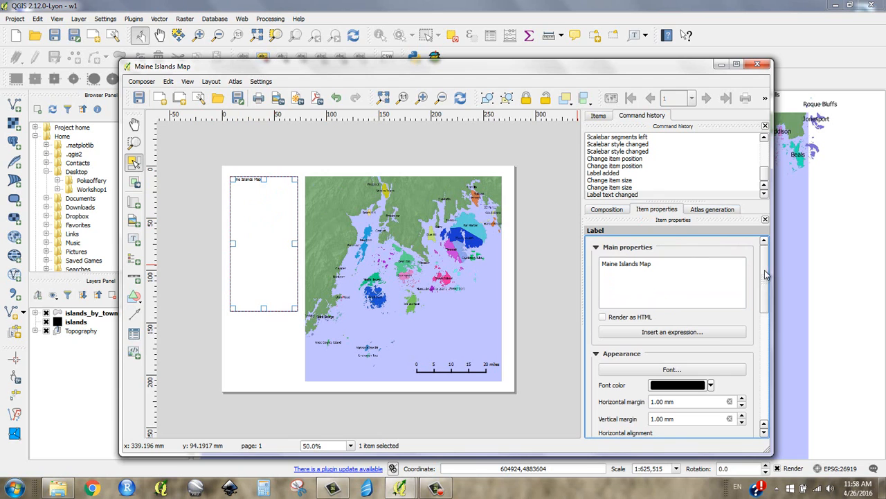
drag(766, 281, 762, 241)
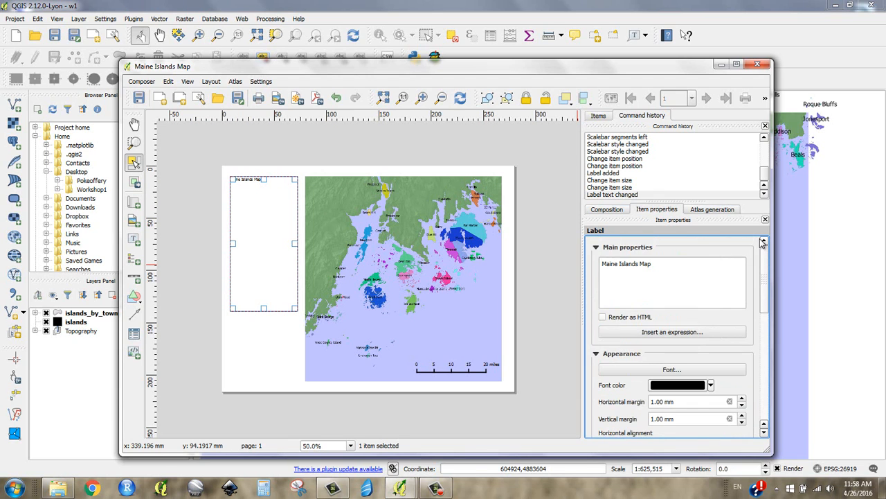
click(651, 370)
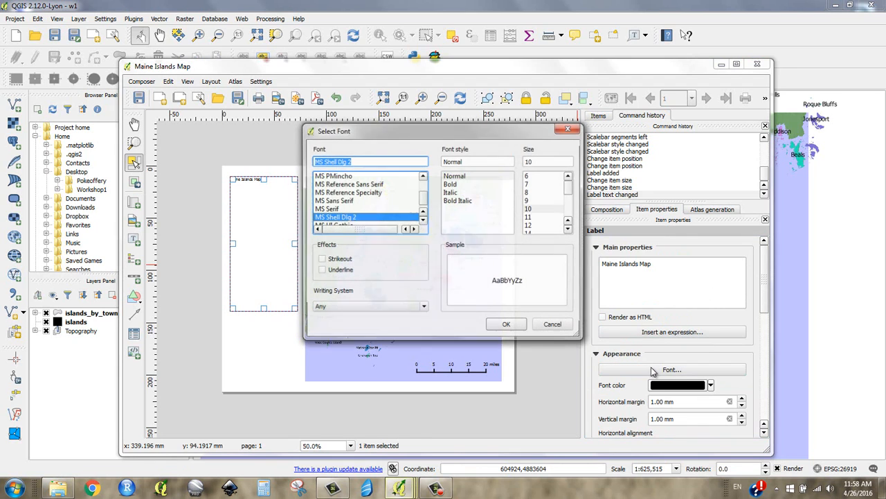
drag(573, 195, 572, 200)
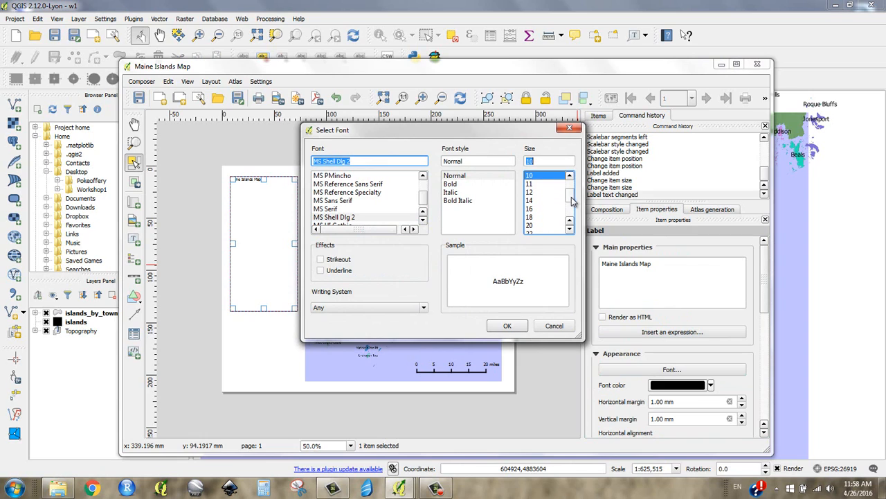
click(534, 211)
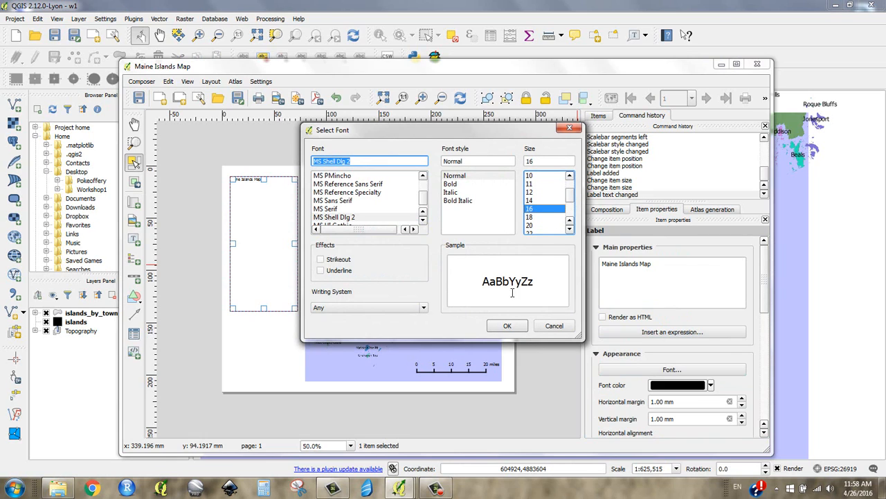
click(541, 218)
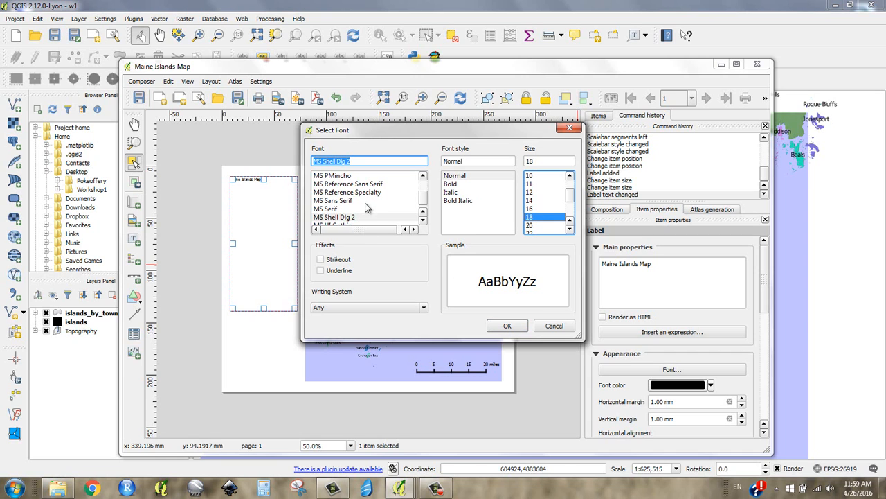
mouse_move(424, 201)
mouse_down()
mouse_move(427, 192)
mouse_move(432, 203)
mouse_up()
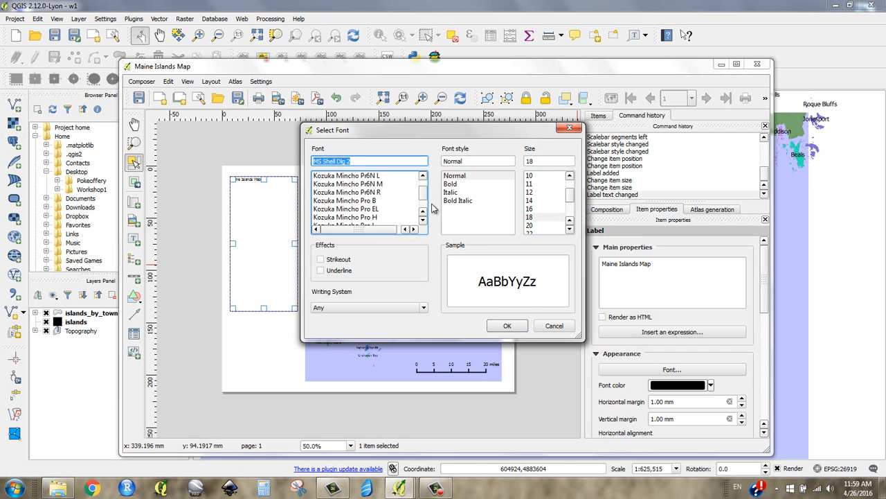
click(506, 326)
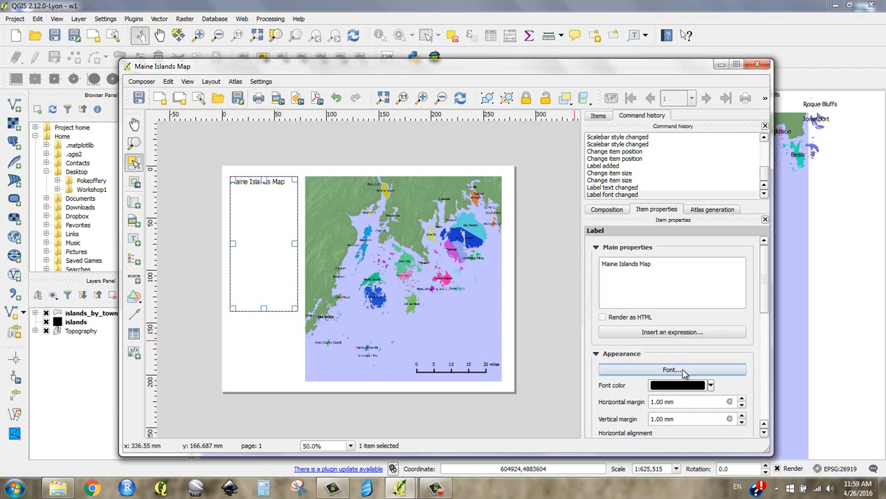
Step: Make the title text bold and shorten its label frame to fit the single line of text
click(630, 371)
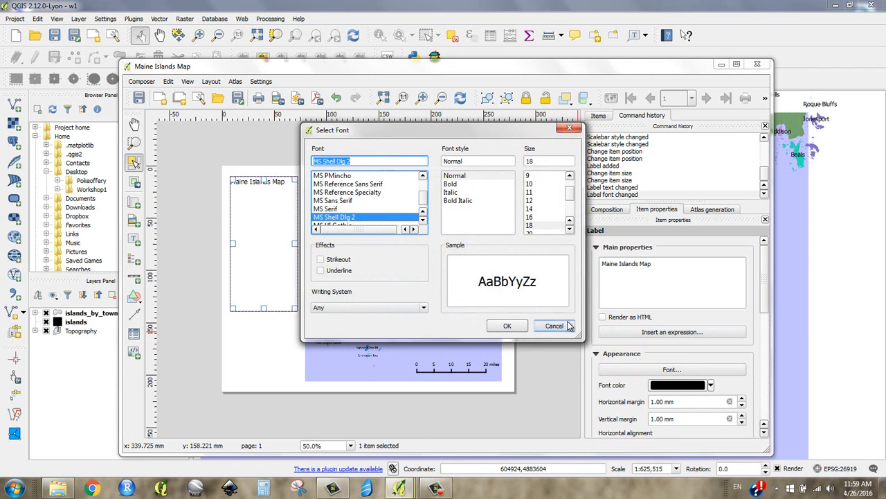
click(454, 185)
click(507, 325)
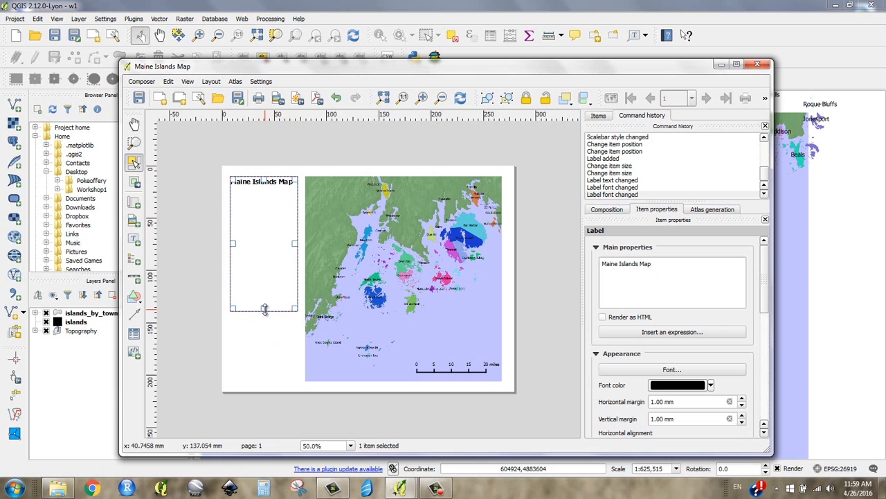
drag(265, 309, 272, 190)
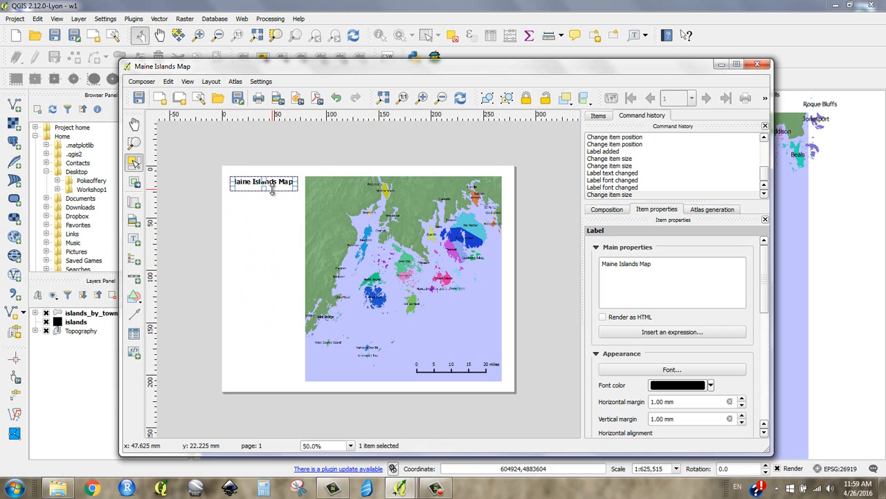
Step: Add a tall label frame below the title and replace its default text with the "Lorem ipsum dolor sit amet" paragraph
click(134, 240)
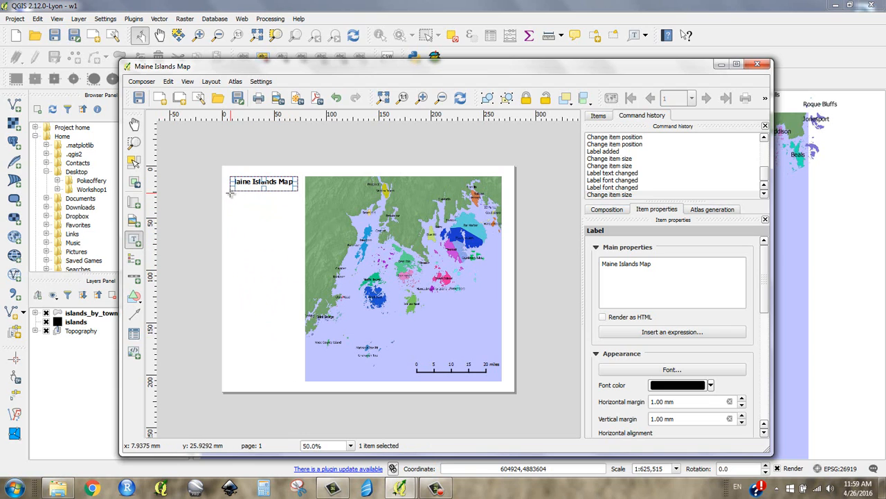
drag(231, 194, 265, 379)
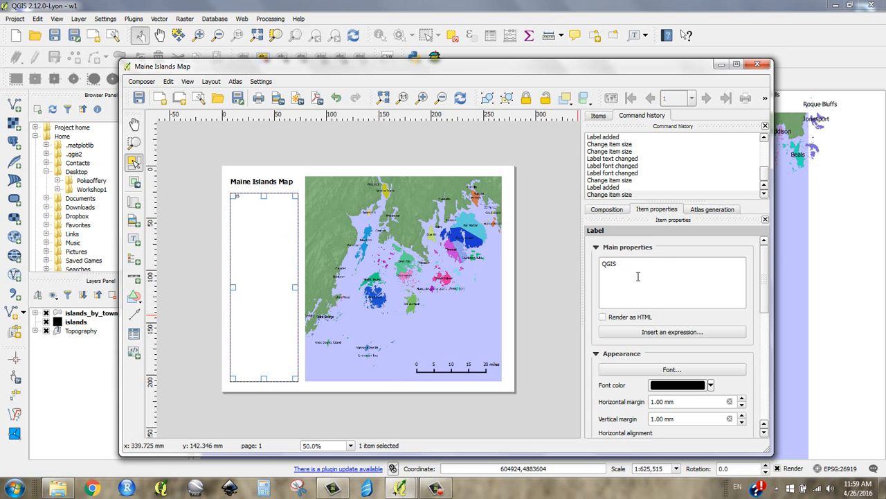
click(639, 275)
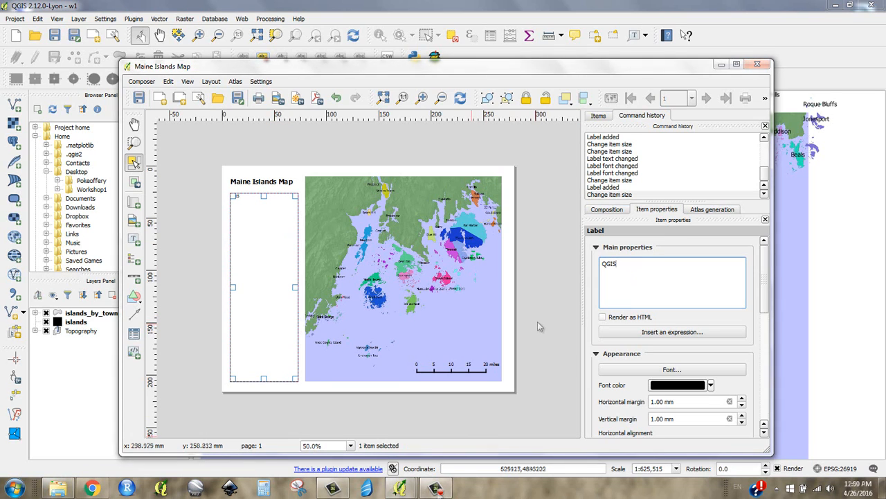
click(654, 271)
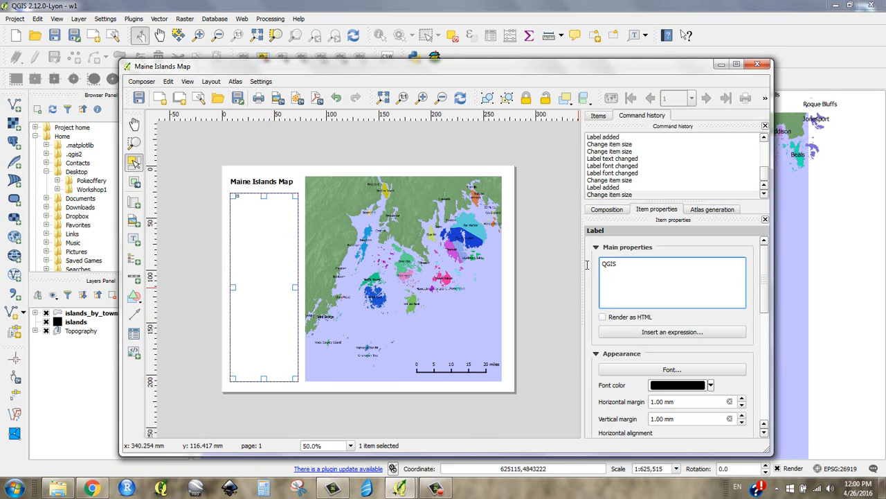
key(ctrl+a)
text(Lorem ipsum dolor sit amet, consectetur adipiscing elit, sed do eiusmod tempor incididunt ut labore et dolore magna aliqua. Ut enim ad minim veniam, quis nostrud exercitation ullamco laboris nisi ut aliquip ex ea commodo consequat. Duis aute irure dolor in reprehenderit in voluptate velit esse cillum dolore eu fugiat nulla pariatur. Excepteur sint occaecat cupidatat non proident, sunt in culpa qui officia deserunt mollit anim id est laborum.)
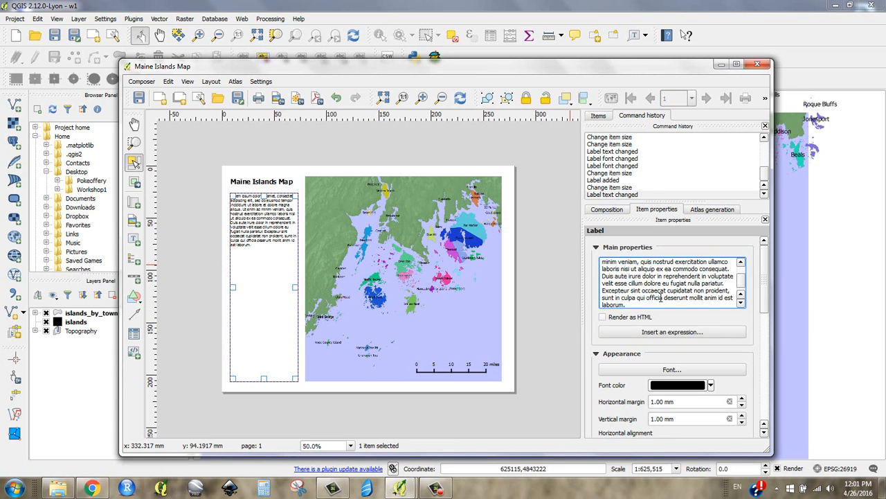
Step: Enlarge the paragraph's font slightly and shorten its frame to end just below the text
click(656, 302)
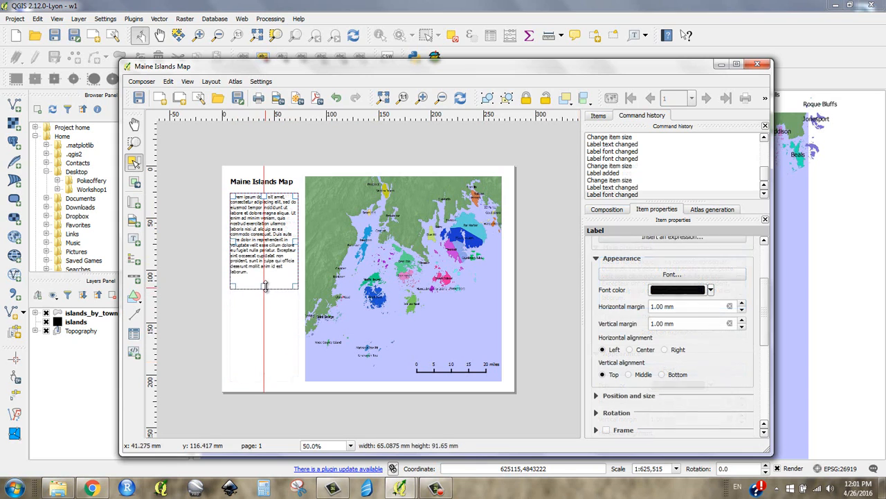
drag(266, 292, 265, 277)
click(332, 142)
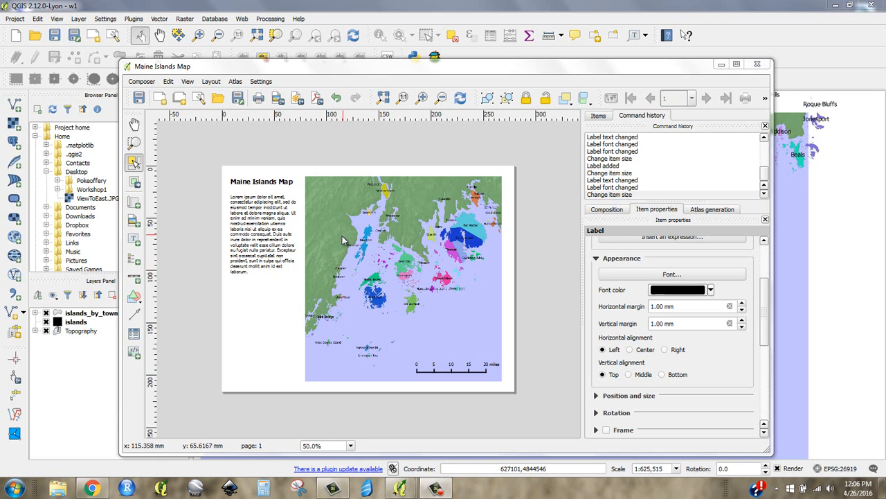
Step: Add a picture frame in the blank area below the paragraph and load the ViewToEast image from the Desktop
click(134, 226)
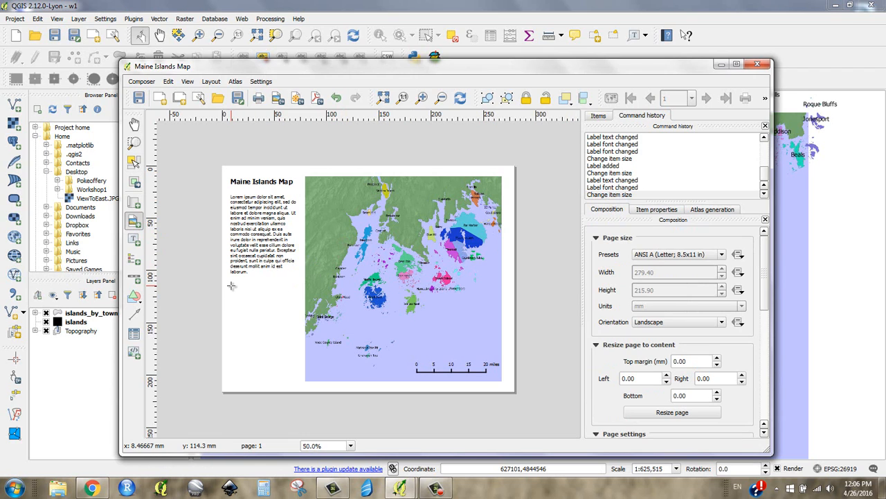
drag(232, 285, 297, 379)
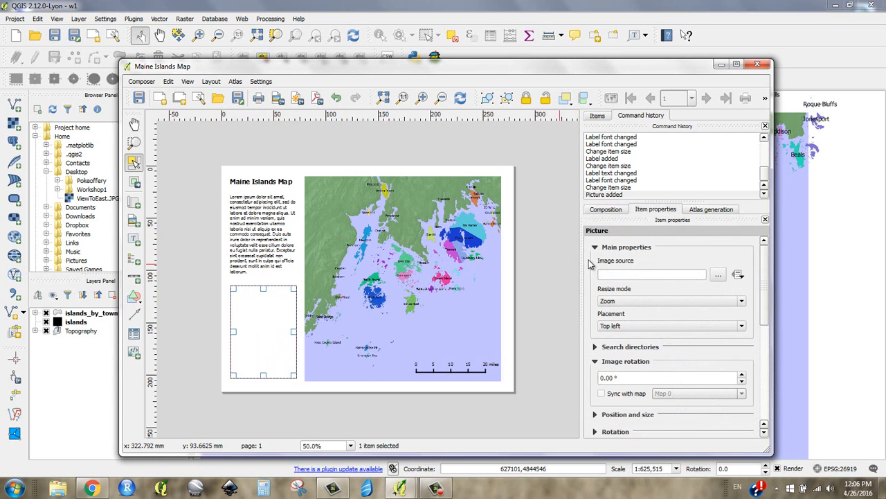
click(718, 276)
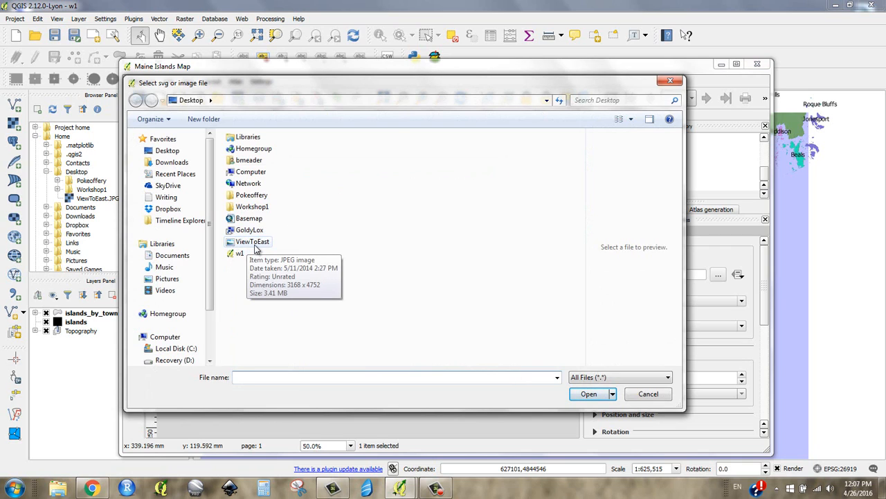
click(252, 244)
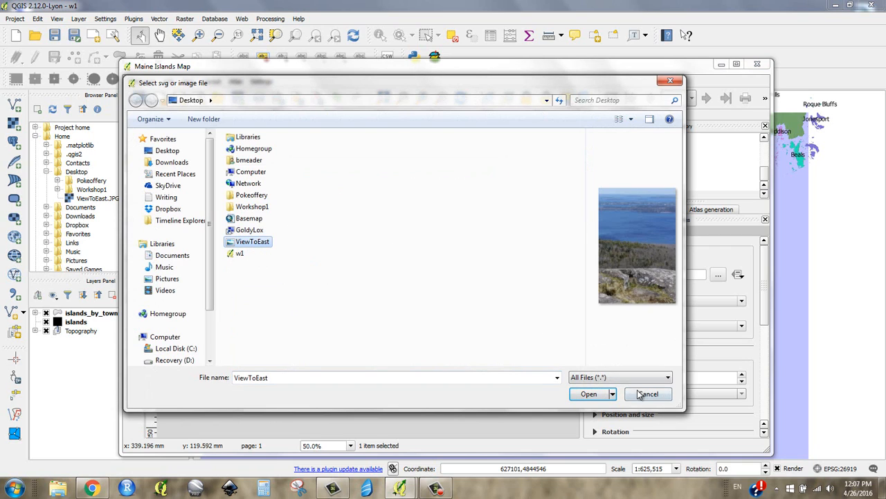
click(589, 394)
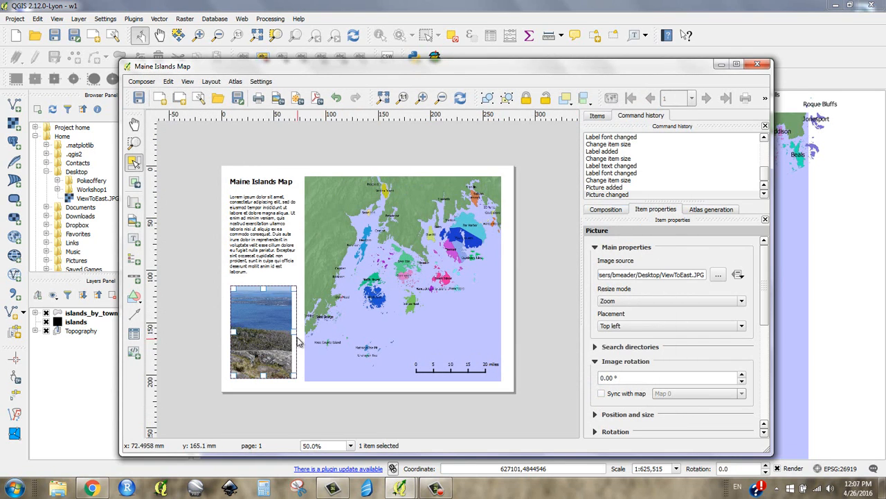
Step: Resize and reposition the picture to match the text column's width and the map's lower edge
drag(295, 333, 288, 334)
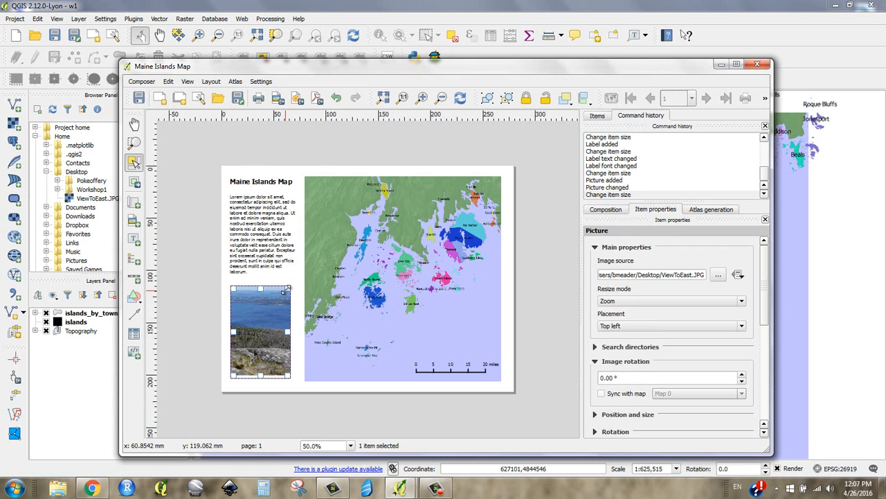
drag(290, 287, 292, 284)
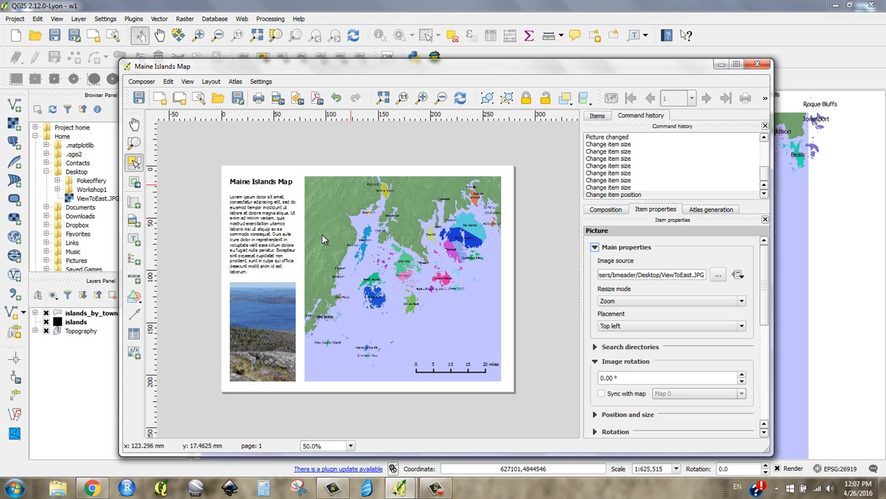
Step: Add a small yellow triangle marker on the mainland west of Islesboro
click(135, 124)
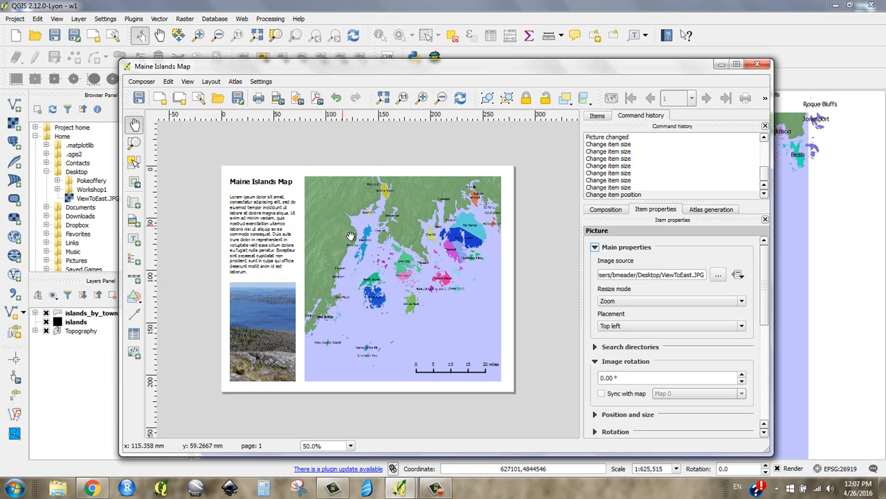
scroll(336, 229, up, 1)
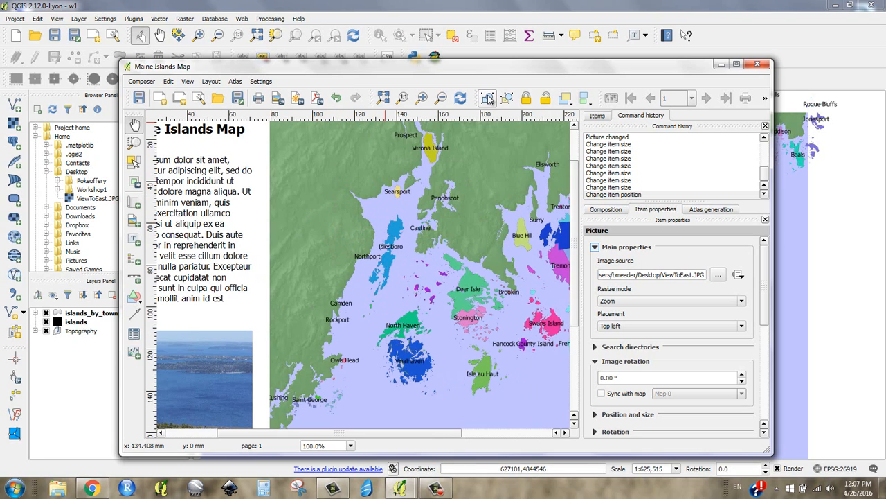
click(134, 297)
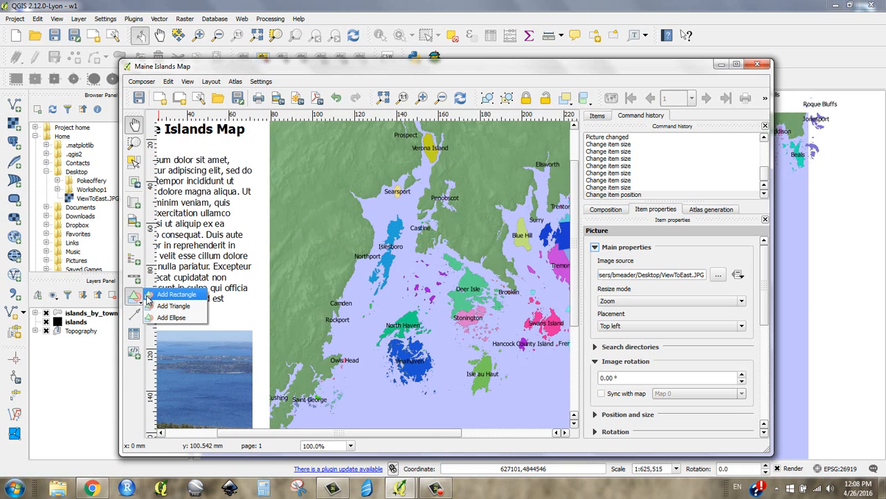
click(151, 306)
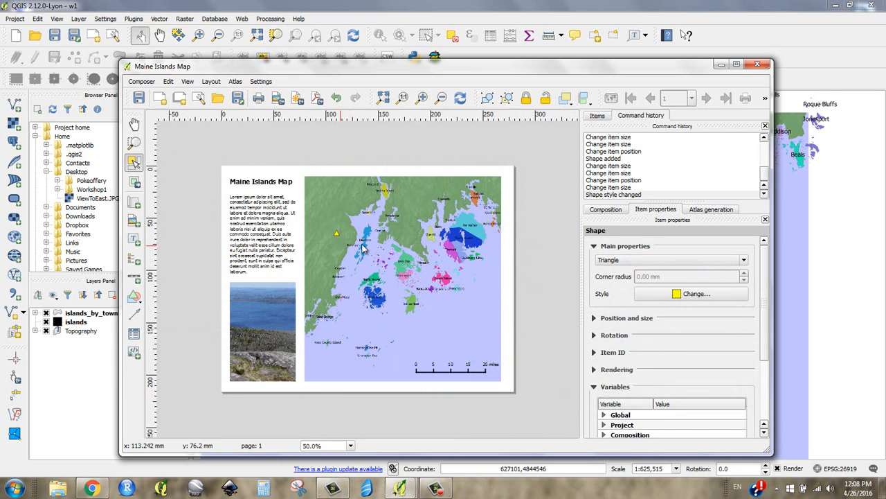
Step: Add a yellow "View from the East" label just above the triangle marker and shift the composer window slightly
click(133, 239)
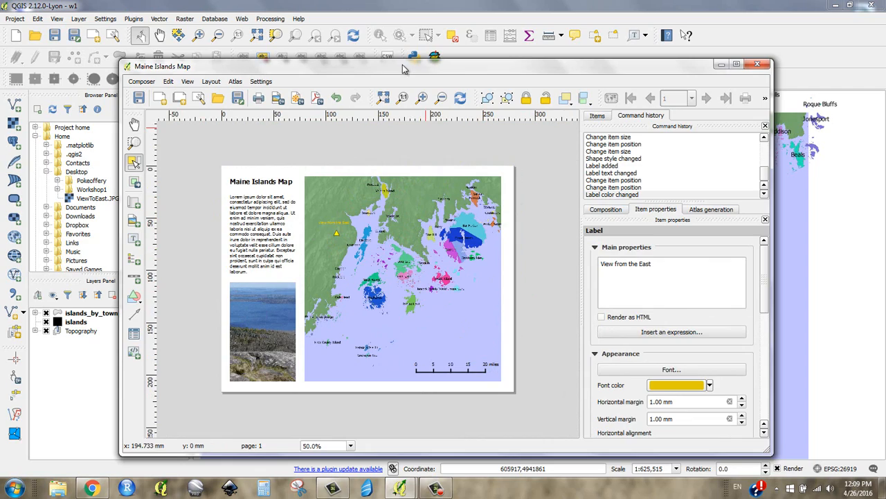
drag(405, 66, 382, 69)
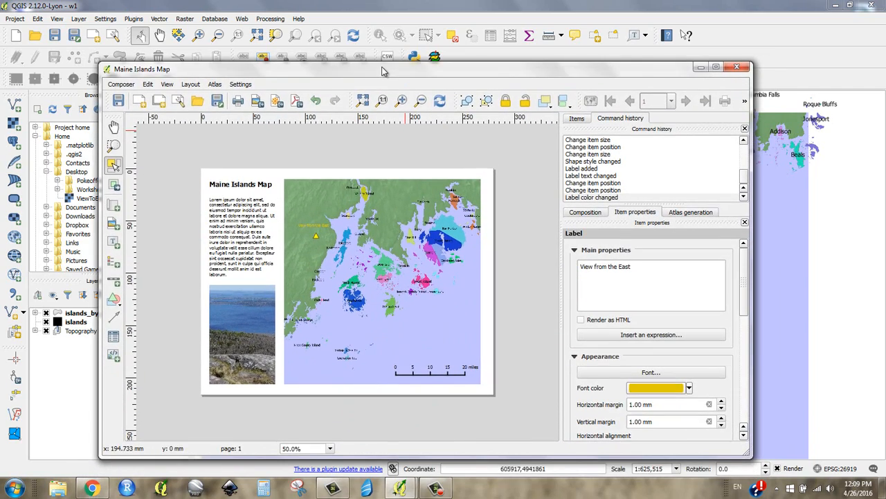